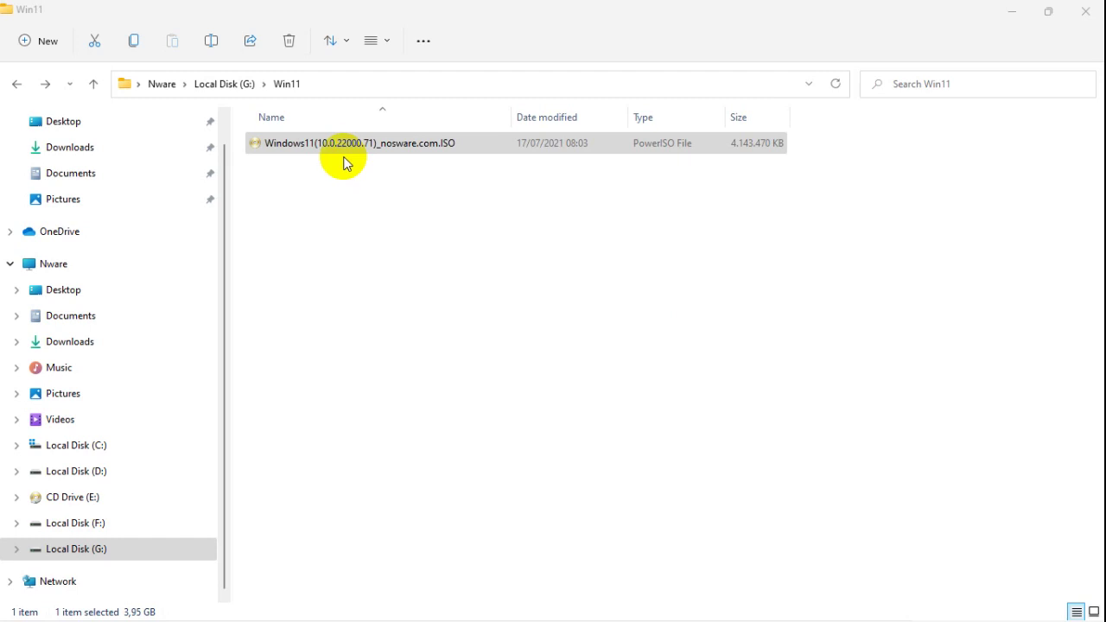
Step: Select the Windows11(10.0.22000.71)_nosware.com.ISO file in Local Disk (G:) > Win11
{"action": "left_click", "coordinate": [484, 149]}
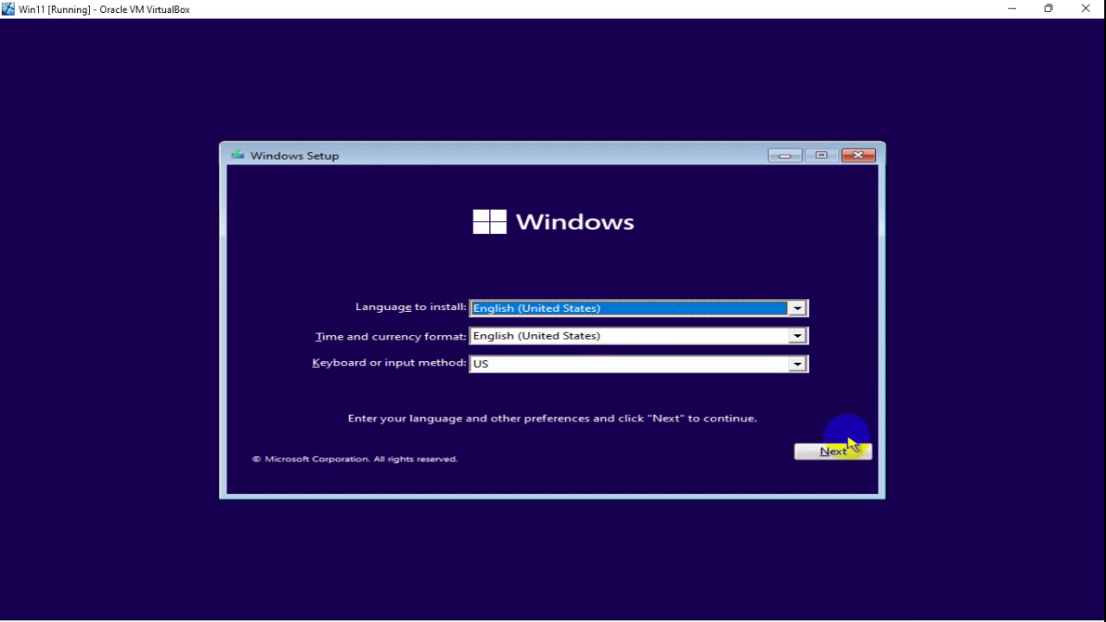
Step: Keep English settings, install without a product key, accept the license, and pick Custom: Install Windows only
{"action": "left_click", "coordinate": [846, 450]}
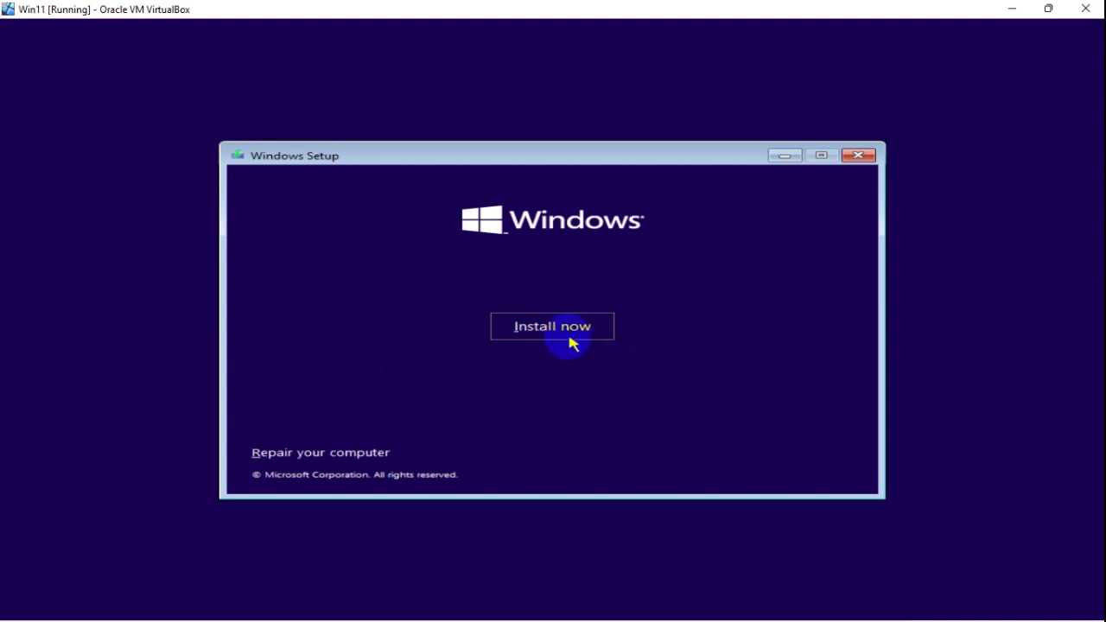
{"action": "left_click", "coordinate": [567, 334]}
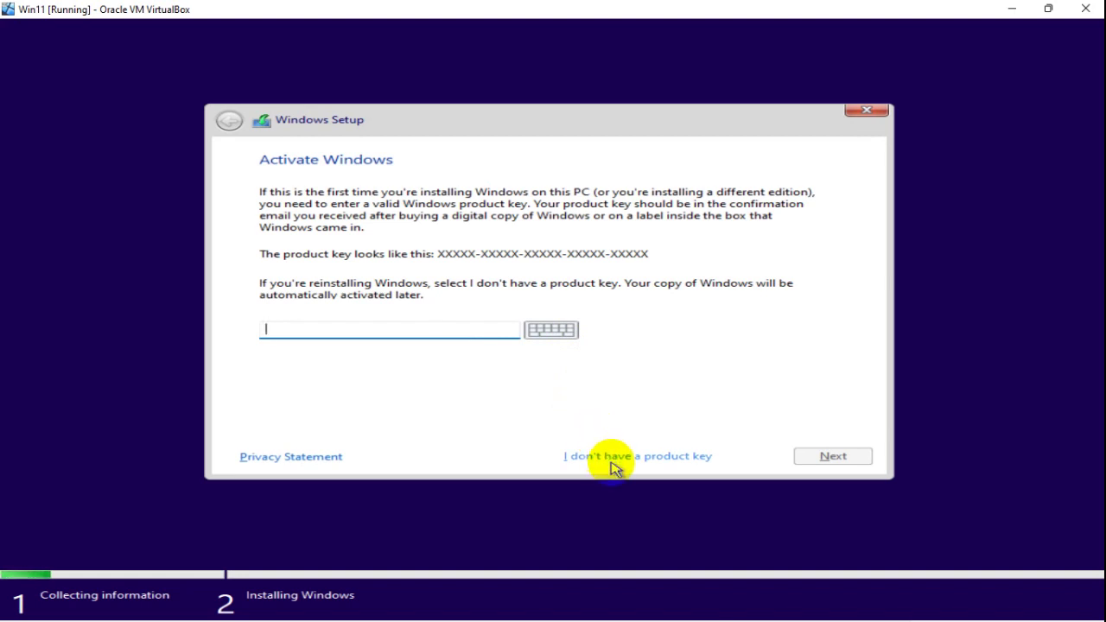
{"action": "left_click", "coordinate": [611, 458]}
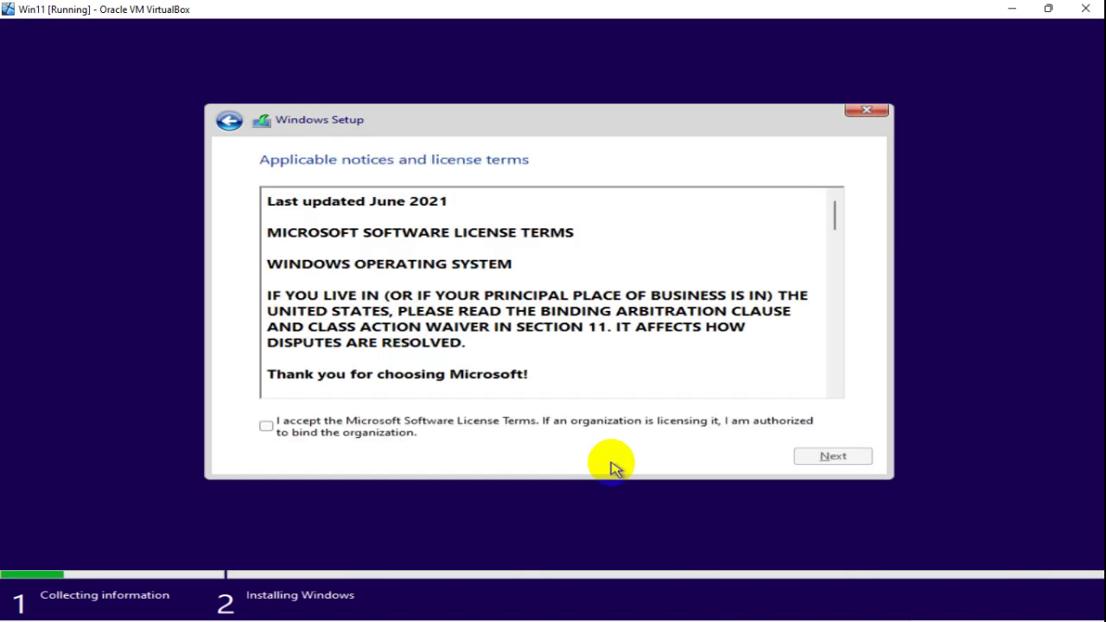
{"action": "left_click", "coordinate": [264, 428]}
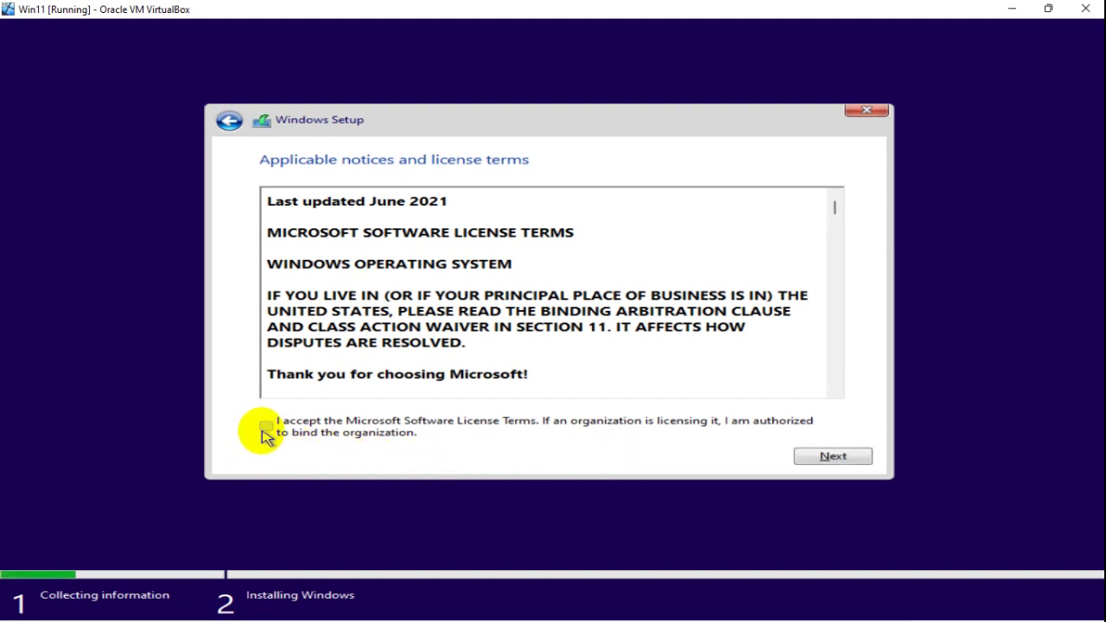
{"action": "left_click", "coordinate": [833, 457]}
{"action": "left_click", "coordinate": [531, 313]}
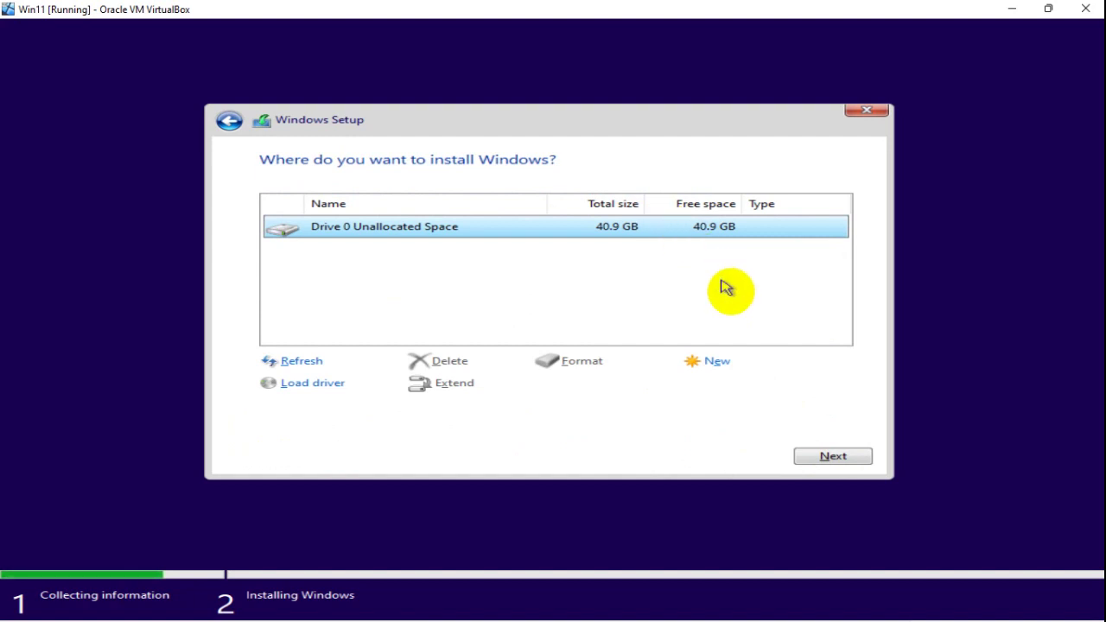
Step: Install Windows onto Drive 0's 40.9 GB unallocated space, then restart the VM
{"action": "left_click", "coordinate": [831, 456]}
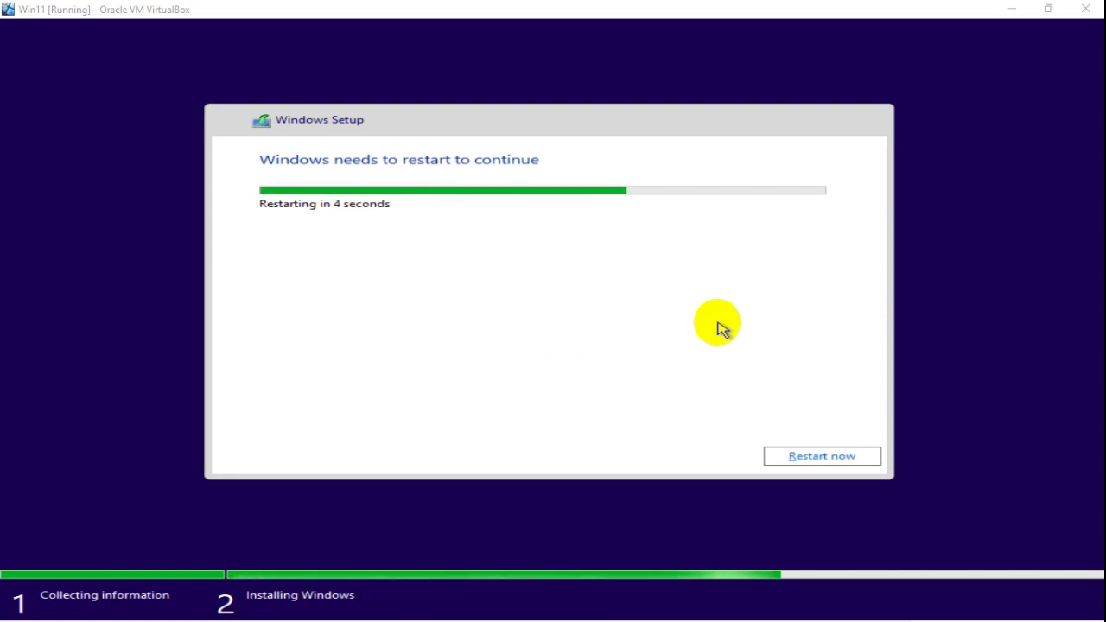
{"action": "left_click", "coordinate": [840, 456]}
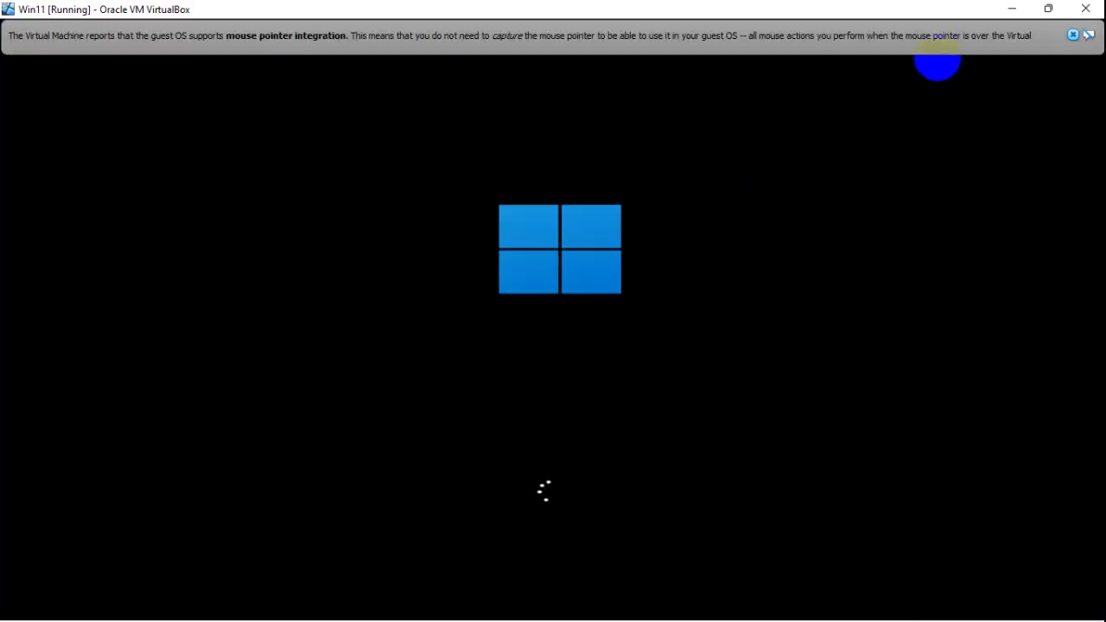
Step: Dismiss the mouse notice, confirm United States and US keyboard, skip a second layout, continue past network
{"action": "left_click", "coordinate": [1071, 38]}
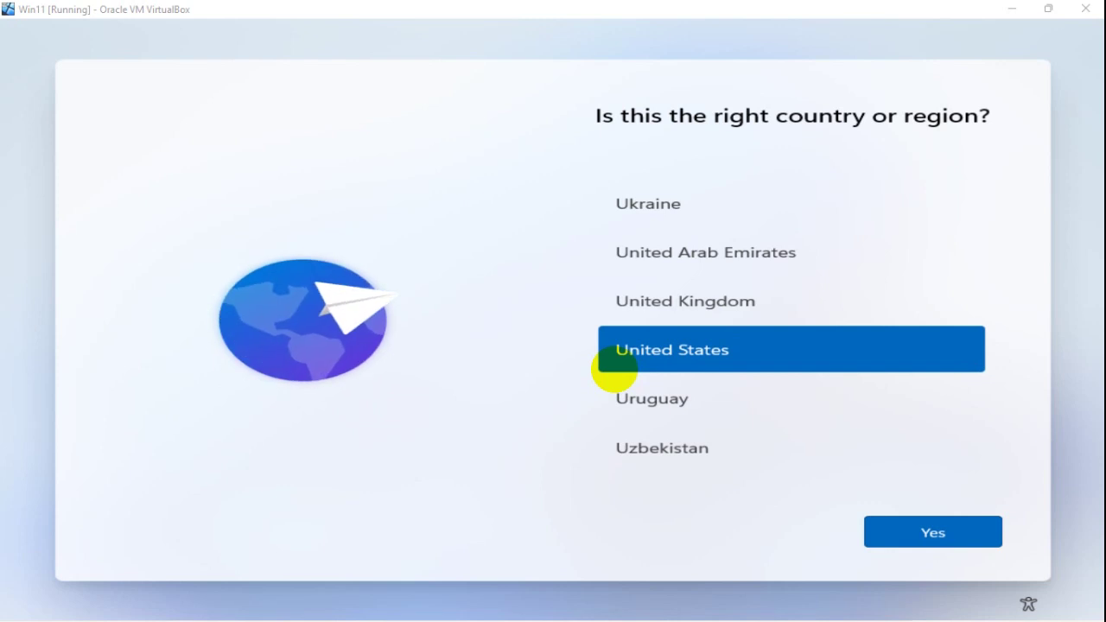
{"action": "left_click", "coordinate": [922, 537]}
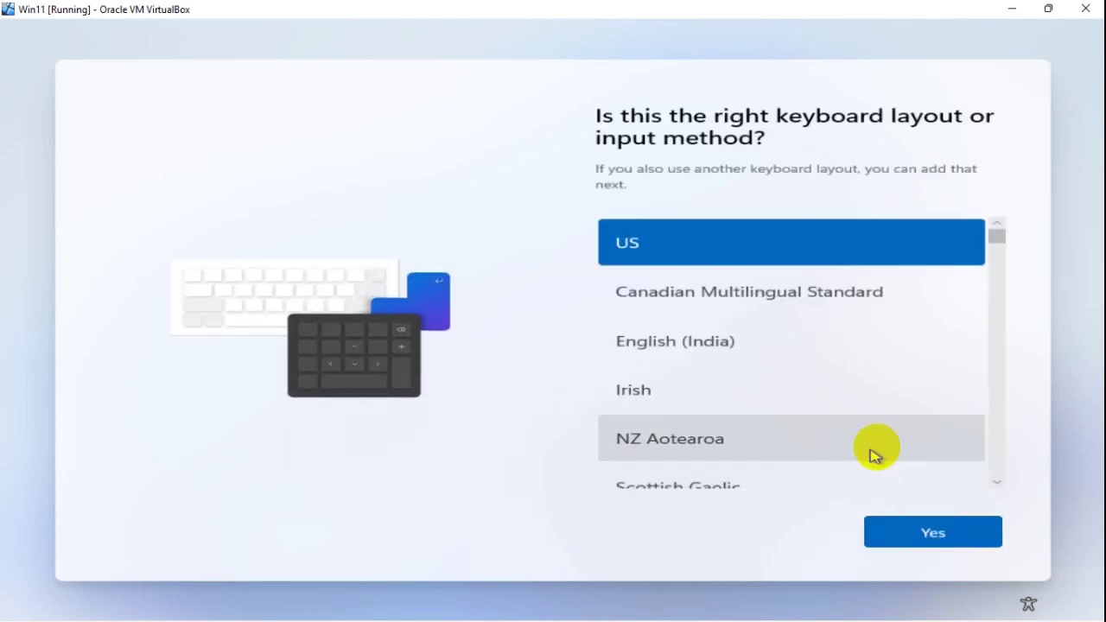
{"action": "left_click", "coordinate": [929, 526]}
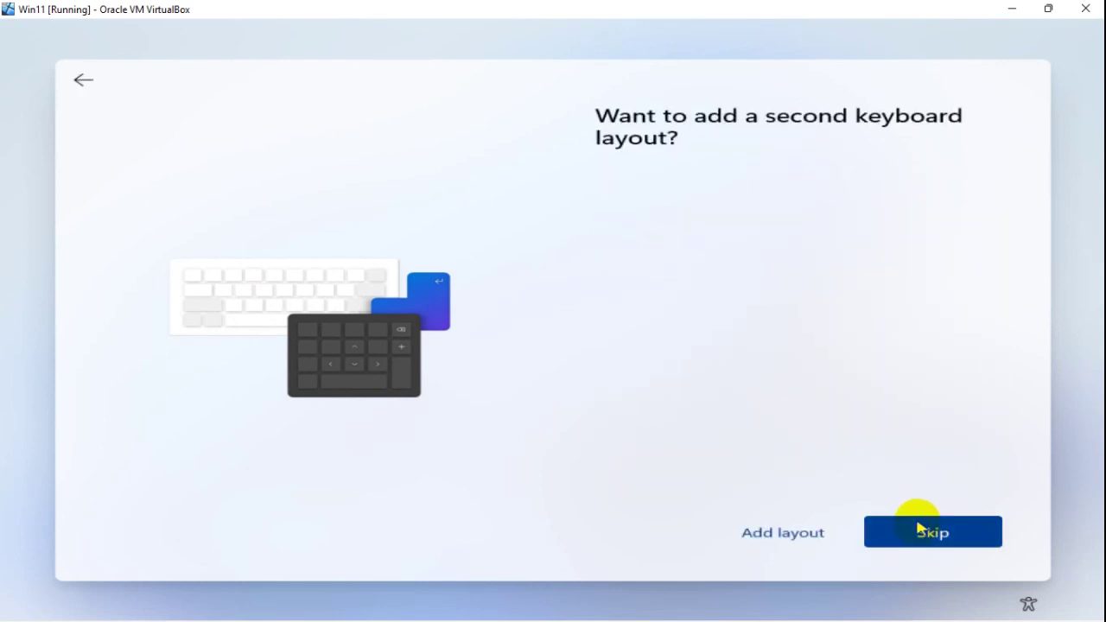
{"action": "left_click", "coordinate": [919, 529]}
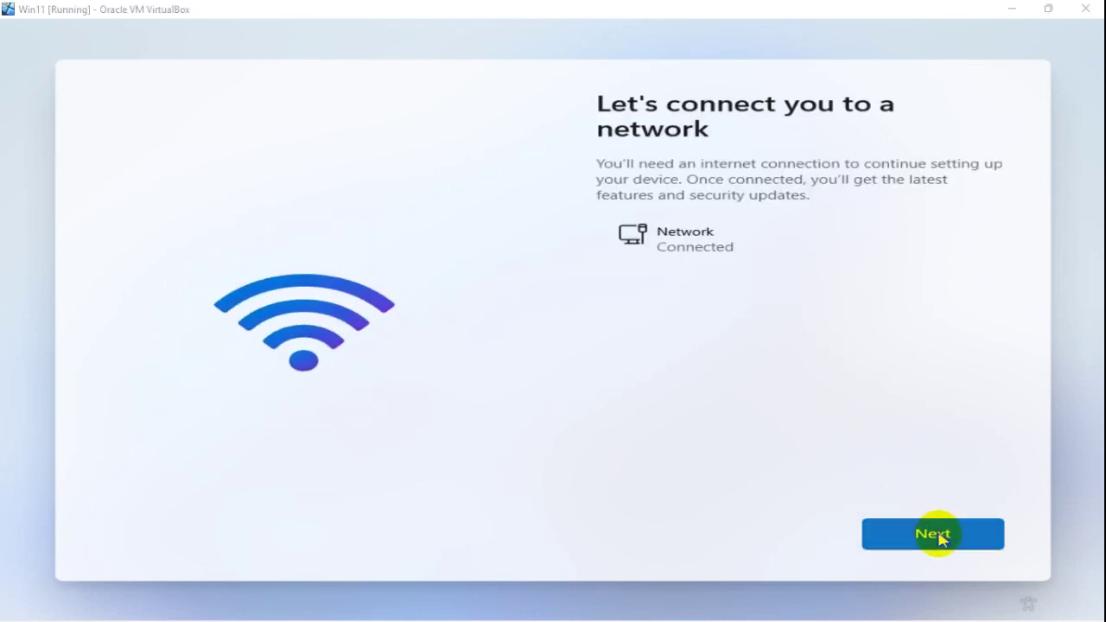
{"action": "left_click", "coordinate": [947, 544]}
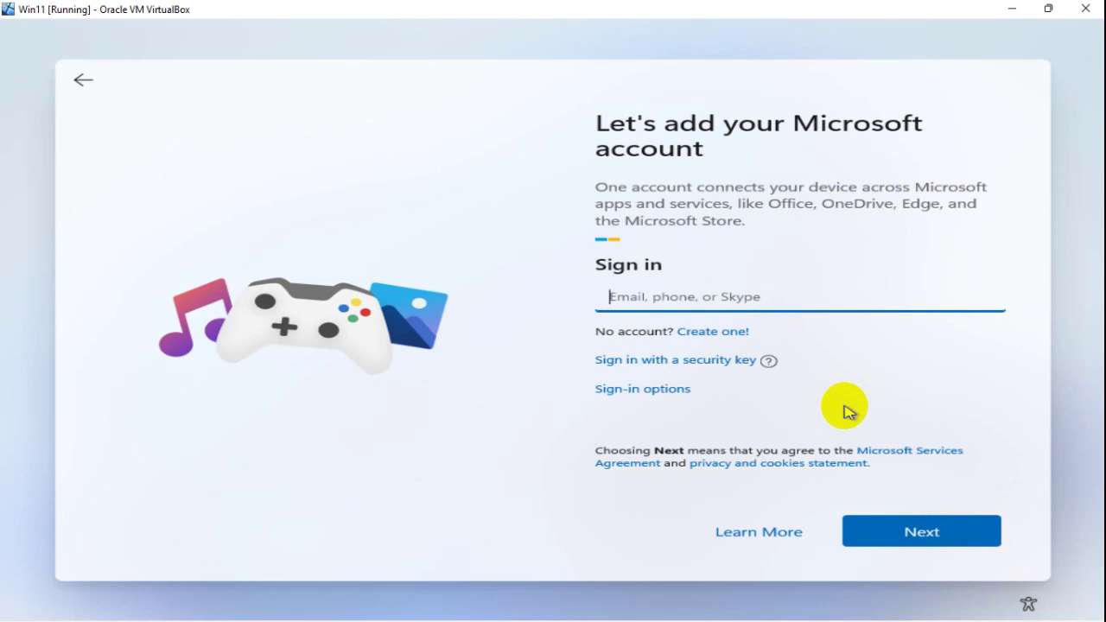
Step: Look through the Microsoft account sign-in options, then return to the e-mail sign-in page
{"action": "left_click", "coordinate": [642, 390]}
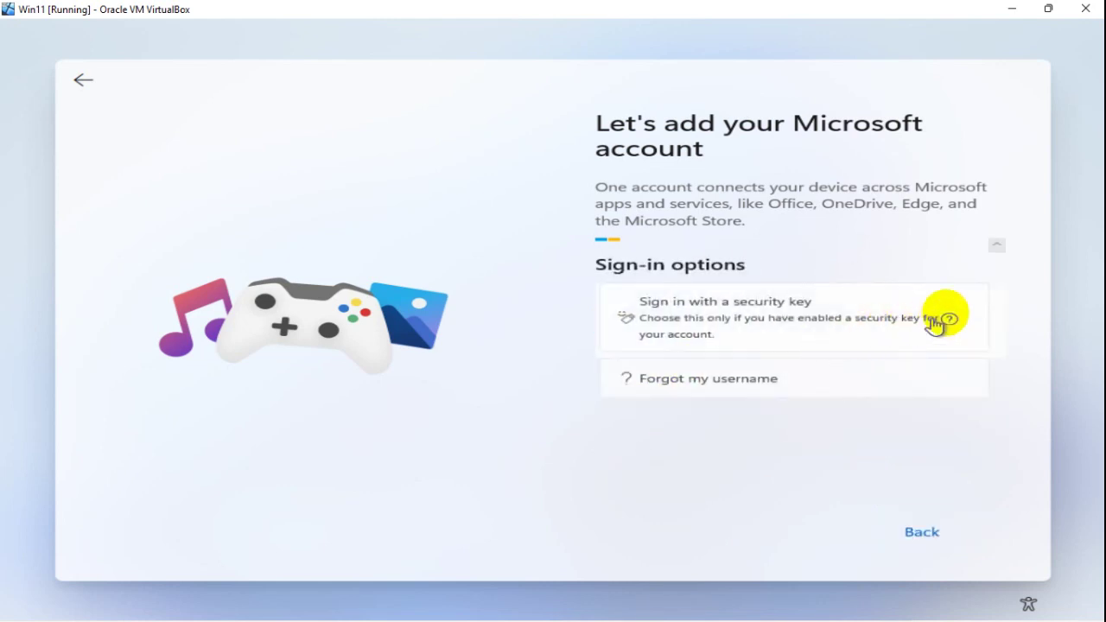
{"action": "left_click", "coordinate": [996, 247]}
{"action": "left_click", "coordinate": [994, 250]}
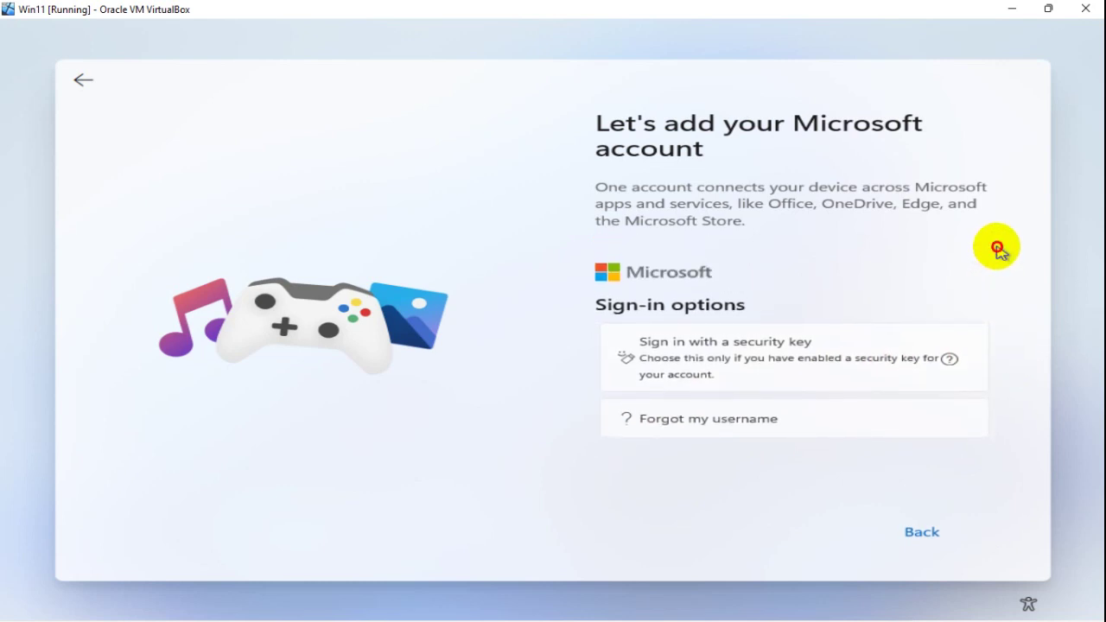
{"action": "left_click", "coordinate": [1000, 404]}
{"action": "key", "text": "Tab"}
{"action": "key", "text": "Tab"}
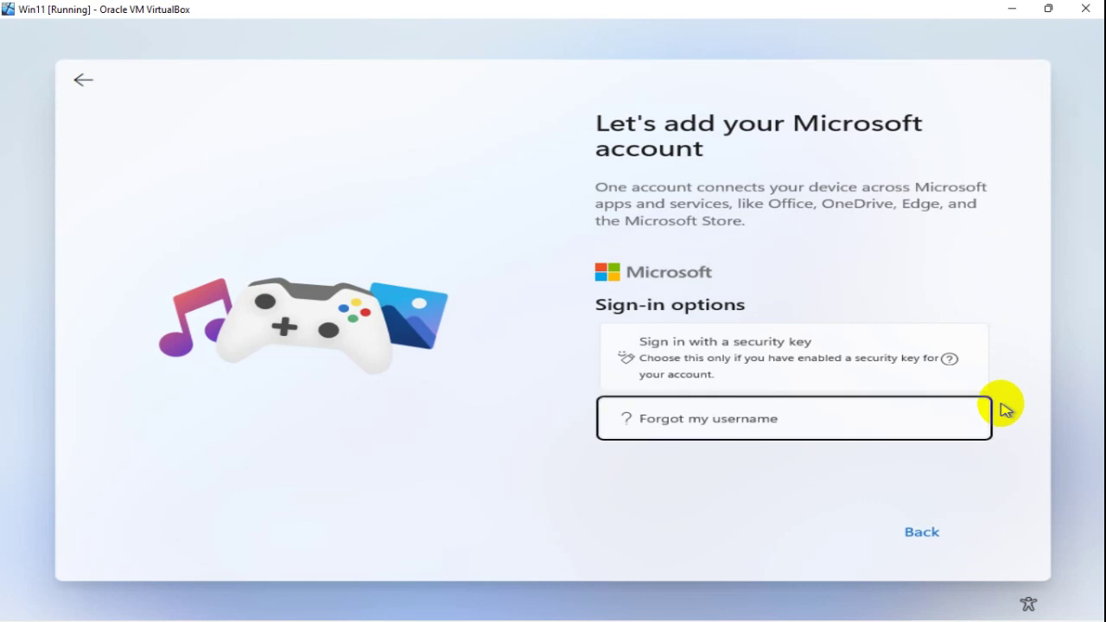
{"action": "key", "text": "shift+Tab"}
{"action": "key", "text": "shift+Tab"}
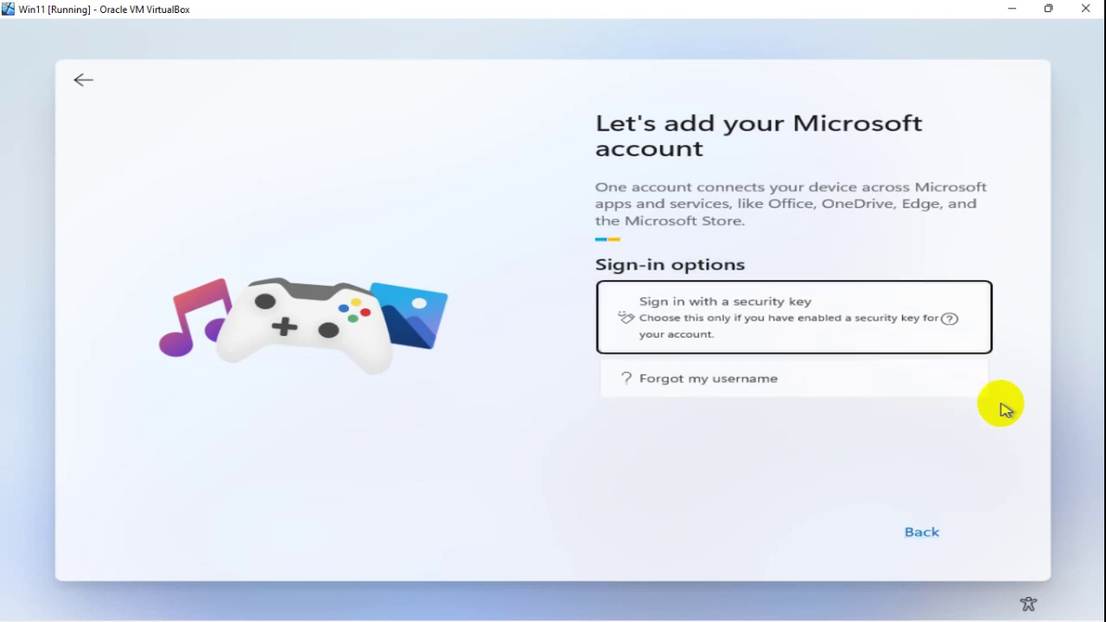
{"action": "scroll", "coordinate": [1004, 409], "scroll_direction": "down", "scroll_amount": 1}
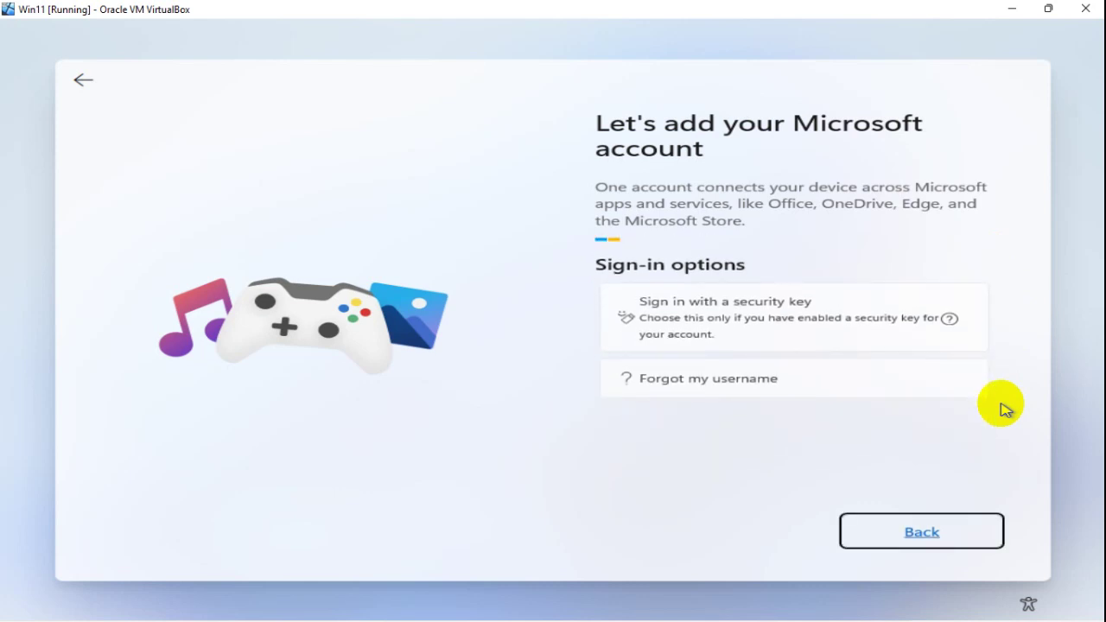
{"action": "left_click", "coordinate": [922, 528]}
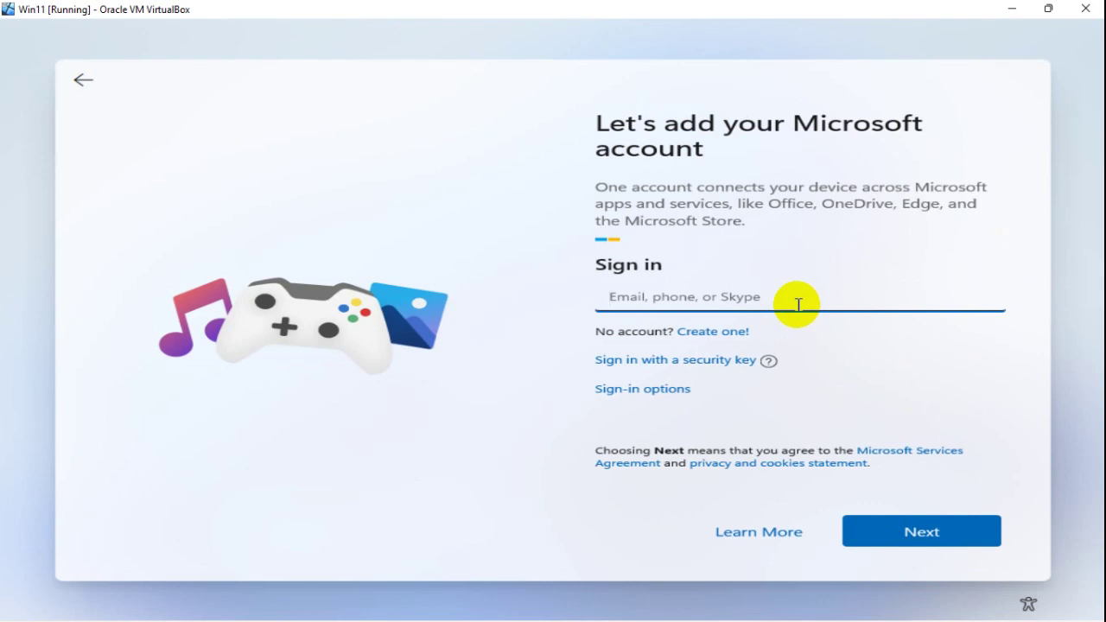
Step: Enter the Microsoft account e-mail and its password, and sign in
{"action": "type", "text": "nos"}
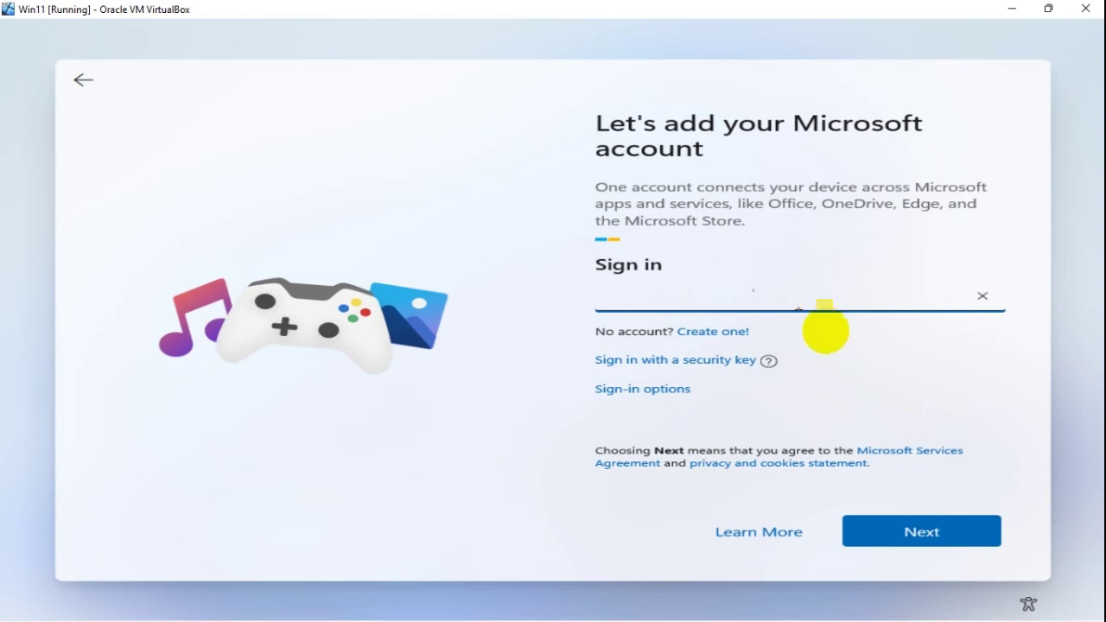
{"action": "left_click", "coordinate": [918, 529]}
{"action": "type", "text": "*"}
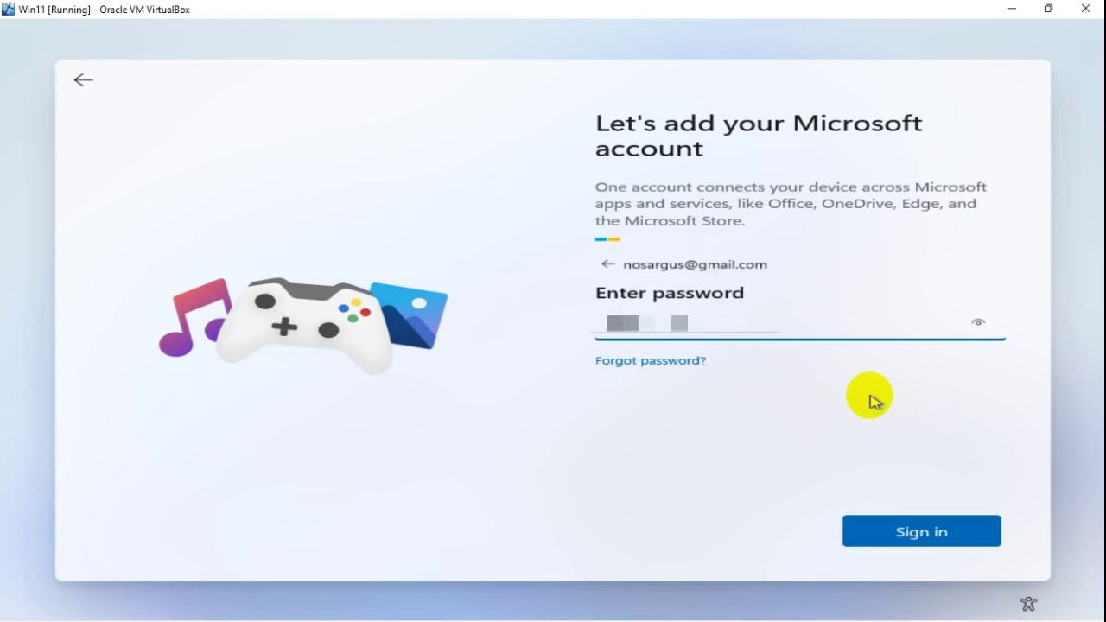
{"action": "left_click", "coordinate": [920, 542]}
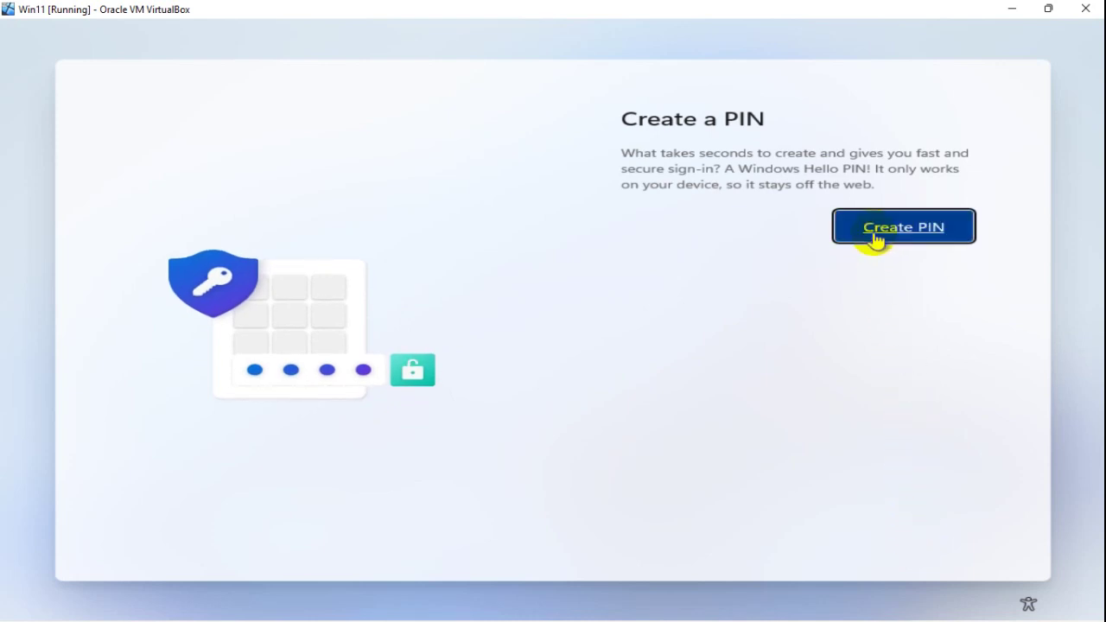
Step: Enter and confirm a new Windows Hello PIN, and submit it
{"action": "left_click", "coordinate": [875, 237]}
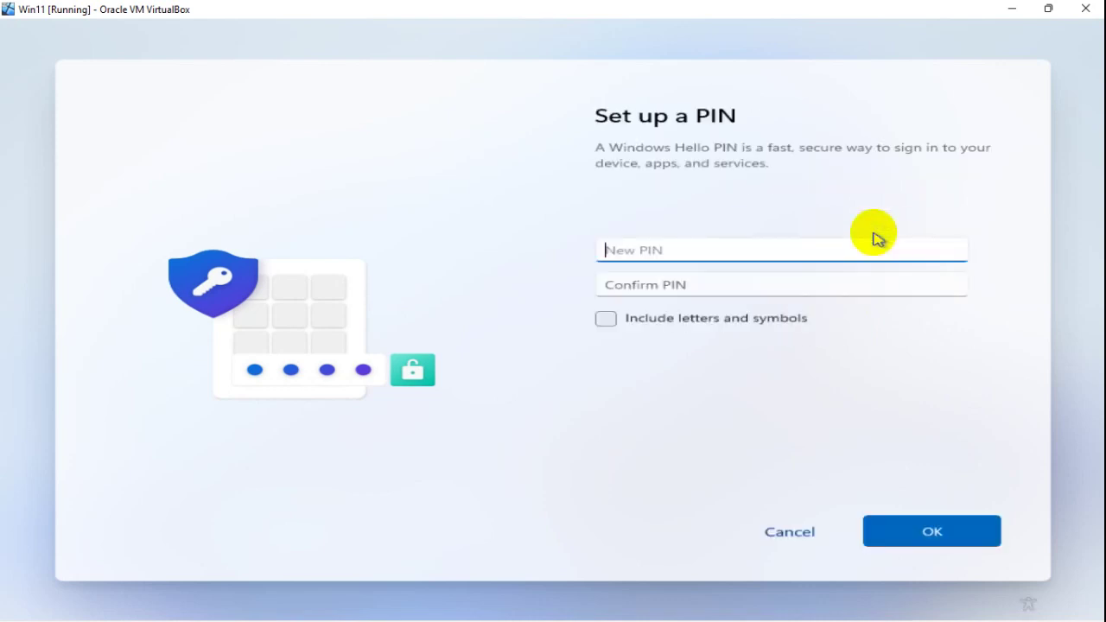
{"action": "type", "text": "1234"}
{"action": "left_click", "coordinate": [857, 283]}
{"action": "type", "text": "1"}
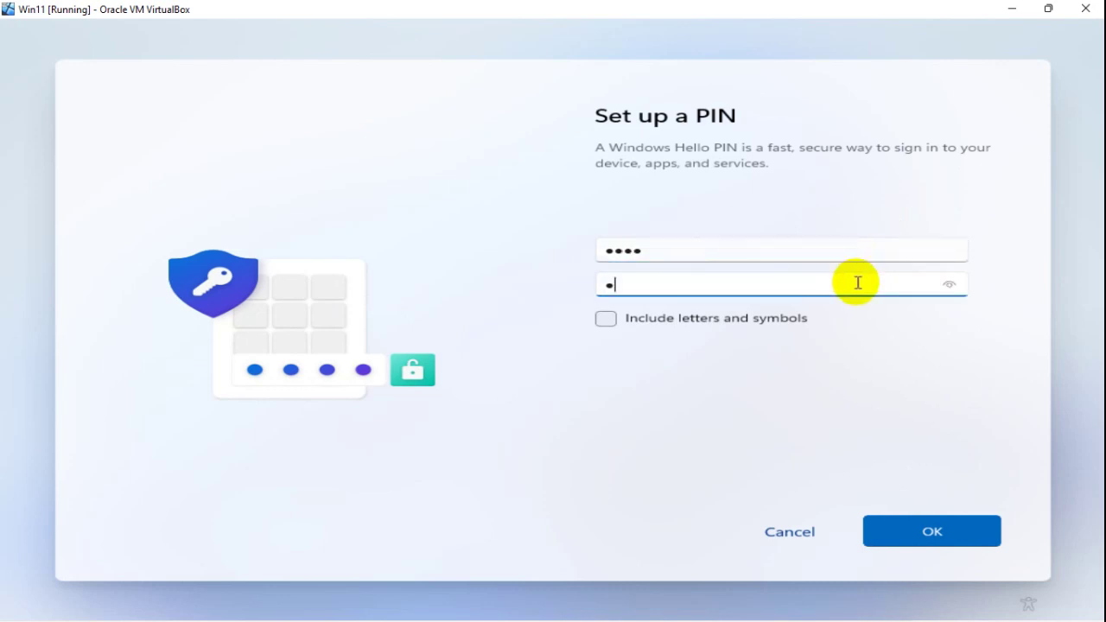
{"action": "type", "text": "234"}
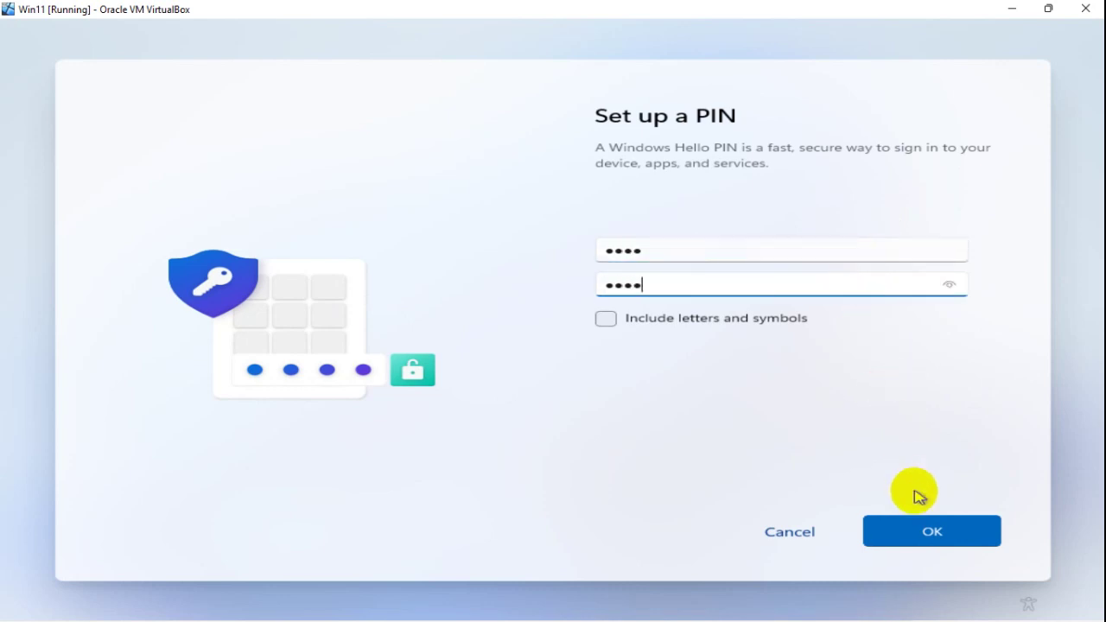
{"action": "left_click", "coordinate": [923, 536]}
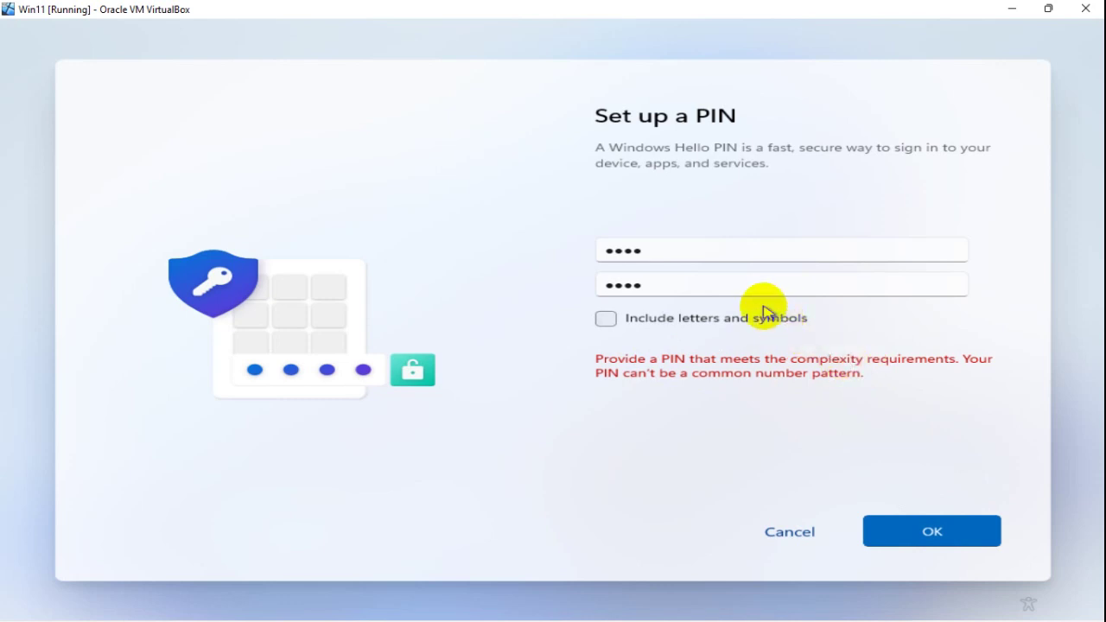
Step: After the complexity error, replace the rejected PIN in both fields and submit the revised PIN
{"action": "left_click", "coordinate": [686, 249]}
{"action": "left_click", "coordinate": [588, 250]}
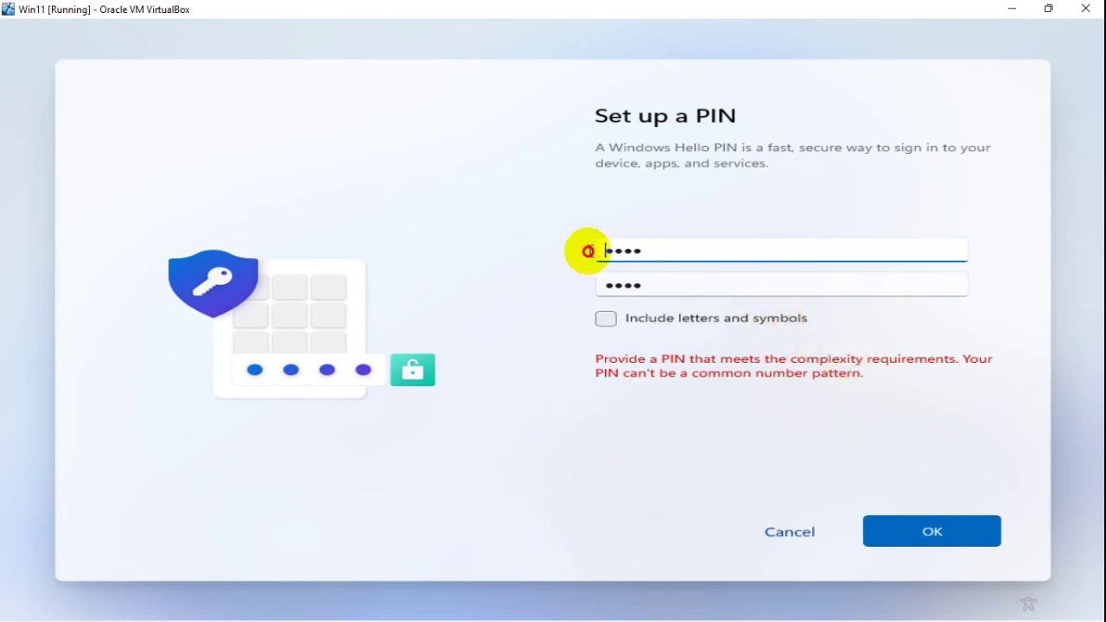
{"action": "left_click_drag", "start_coordinate": [663, 249], "coordinate": [548, 247]}
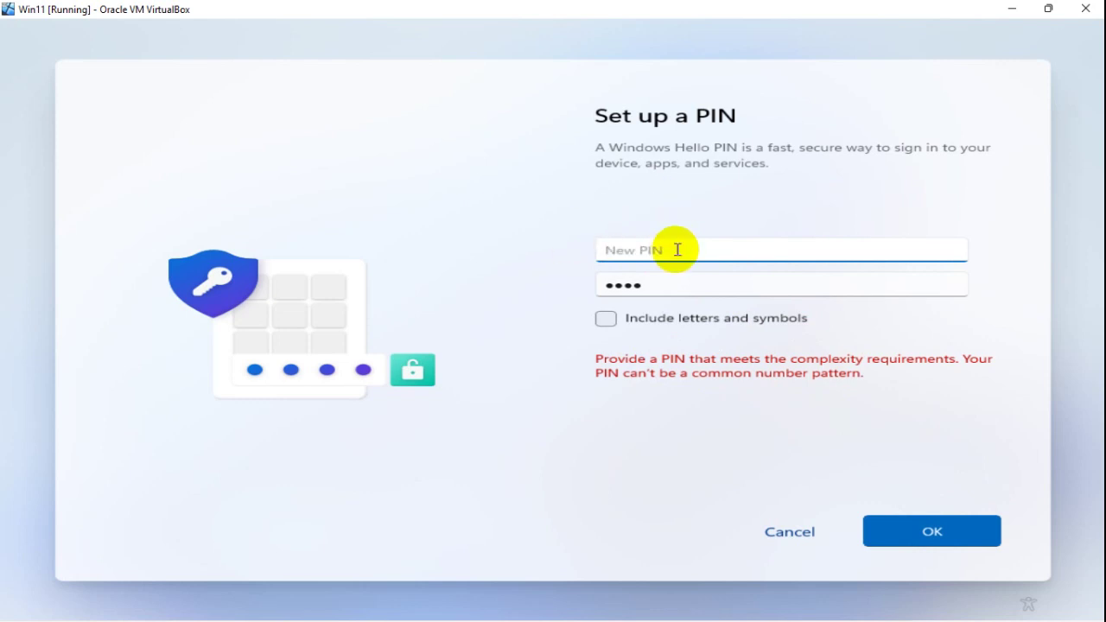
{"action": "double_click", "coordinate": [671, 285]}
{"action": "type", "text": "123"}
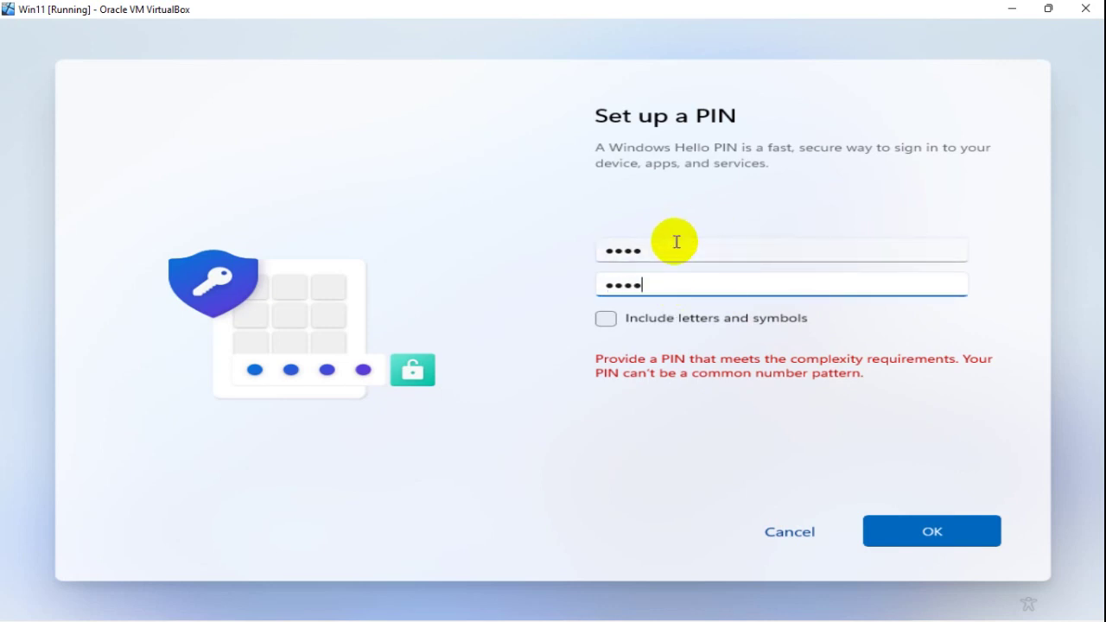
{"action": "left_click", "coordinate": [939, 527]}
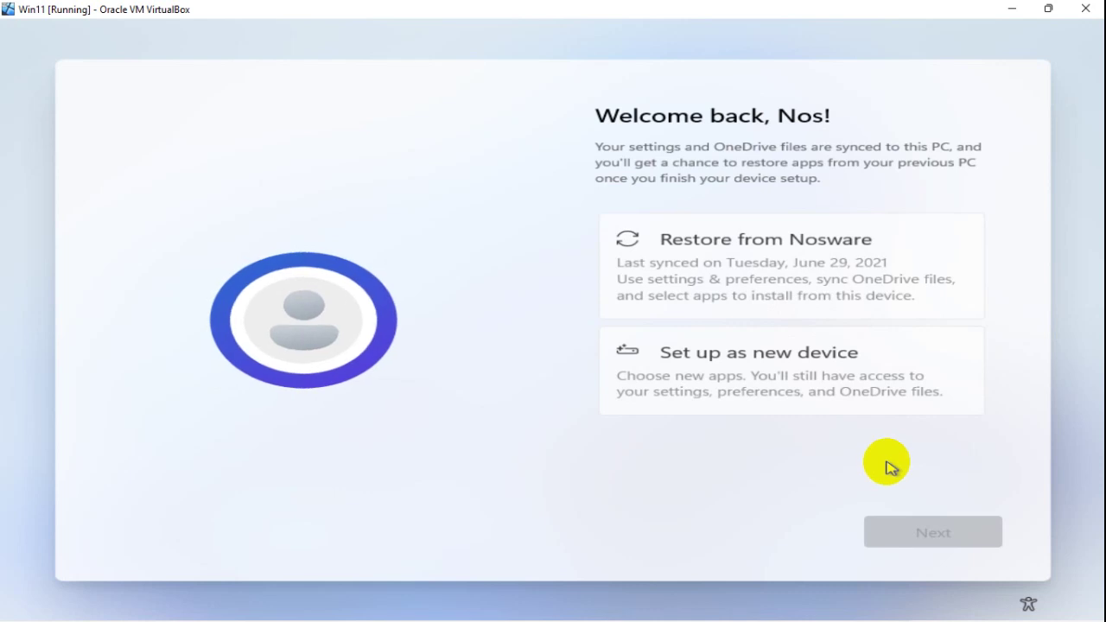
Step: Choose Set up as new device, then turn off Location and Find my device
{"action": "left_click", "coordinate": [814, 380]}
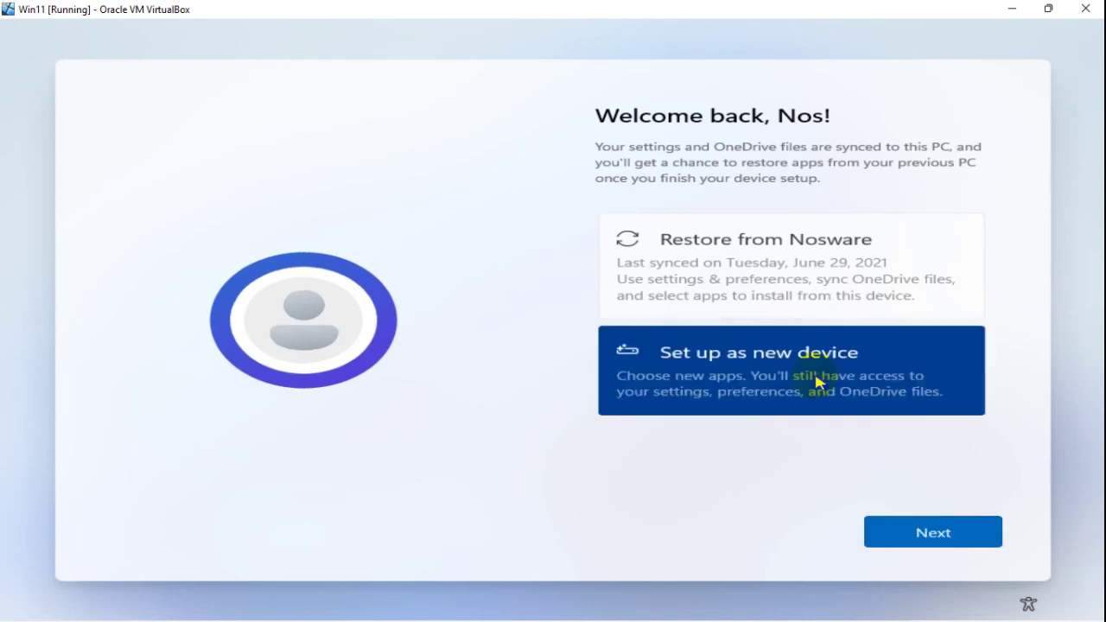
{"action": "left_click", "coordinate": [925, 543]}
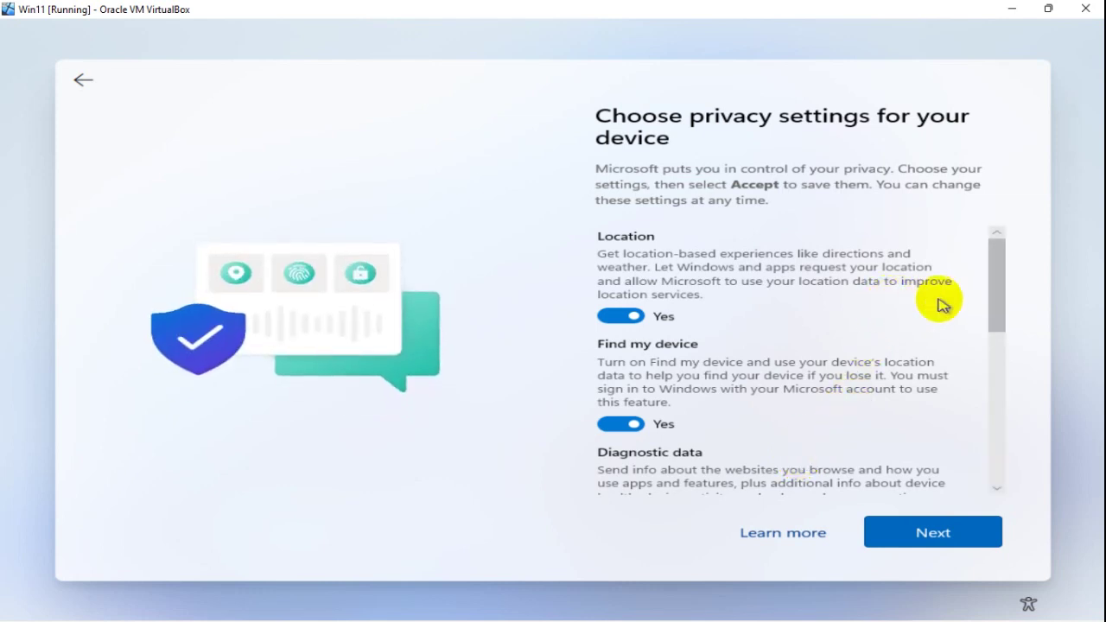
{"action": "left_click", "coordinate": [612, 315]}
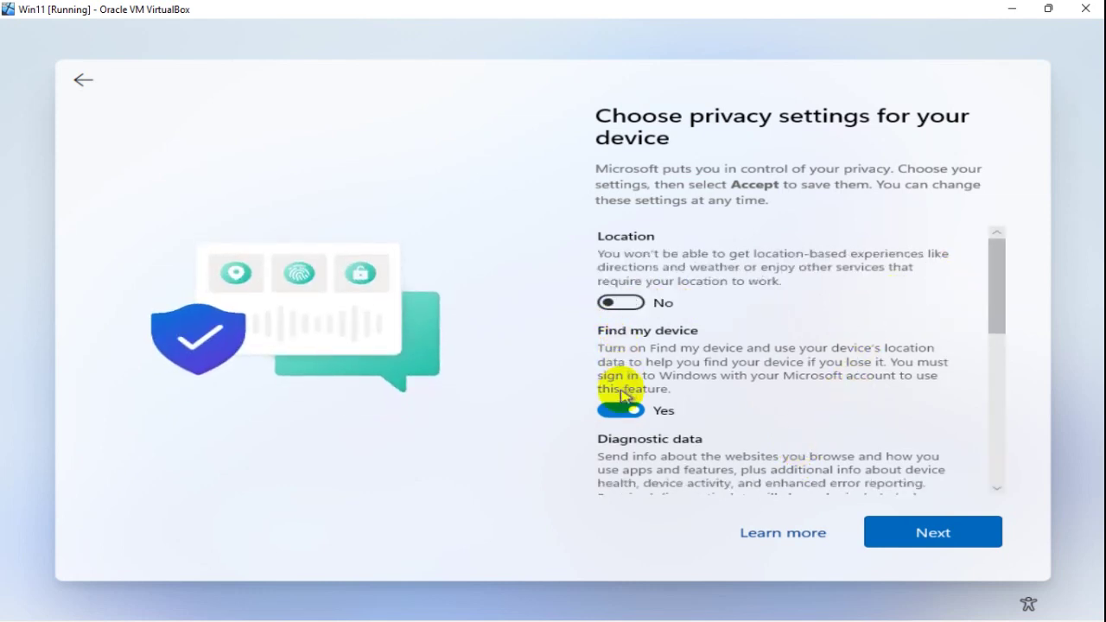
{"action": "left_click", "coordinate": [615, 411]}
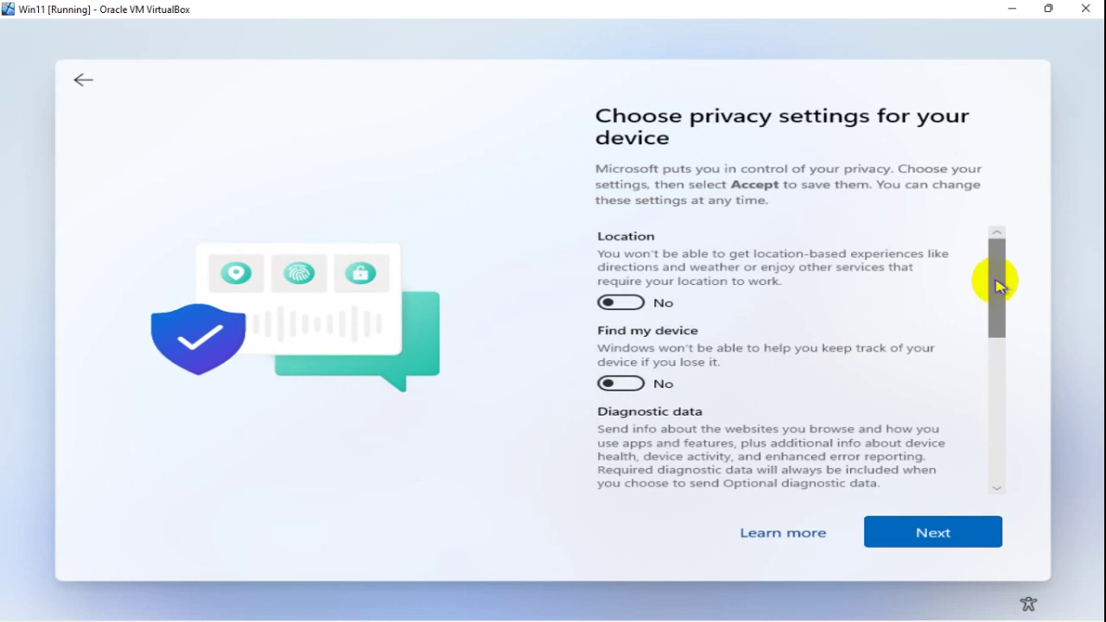
Step: Turn off Advertising ID, Tailored experiences and Inking & typing, set diagnostics to Required only, and accept
{"action": "left_click_drag", "start_coordinate": [999, 286], "coordinate": [994, 437]}
{"action": "left_click", "coordinate": [622, 412]}
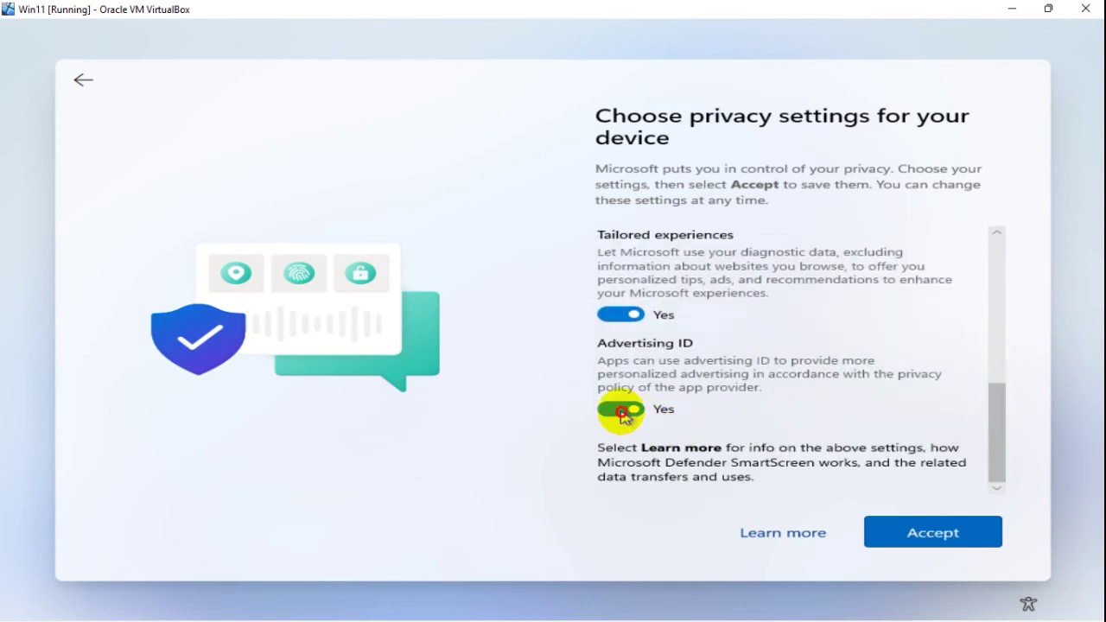
{"action": "left_click", "coordinate": [627, 328]}
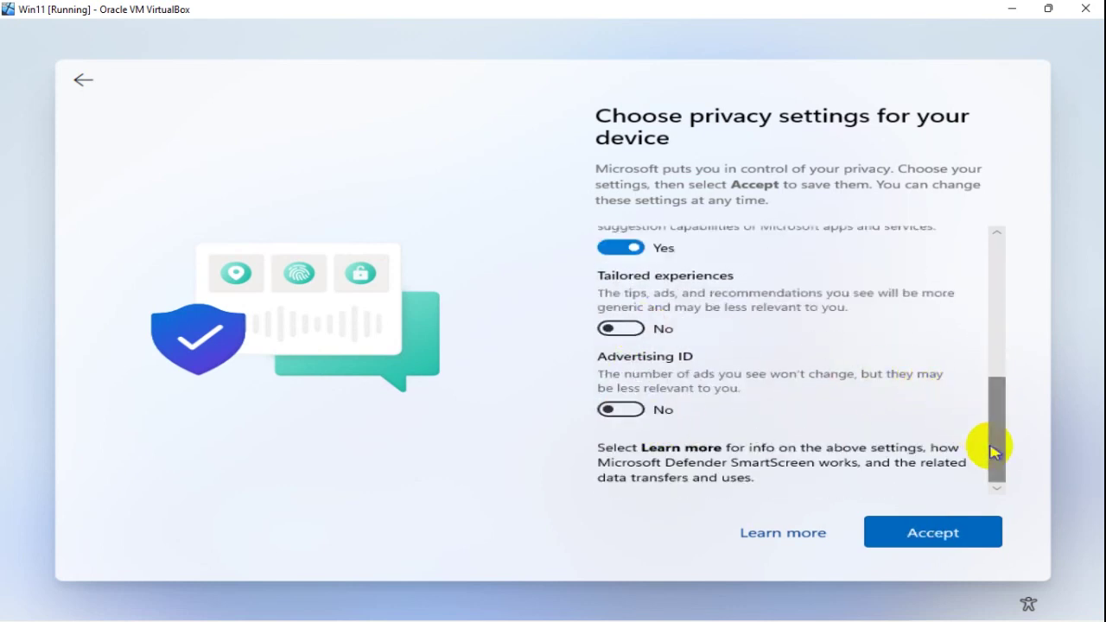
{"action": "mouse_move", "coordinate": [993, 451]}
{"action": "left_mouse_down"}
{"action": "mouse_move", "coordinate": [988, 420]}
{"action": "mouse_move", "coordinate": [662, 378]}
{"action": "left_mouse_up"}
{"action": "left_click", "coordinate": [622, 354]}
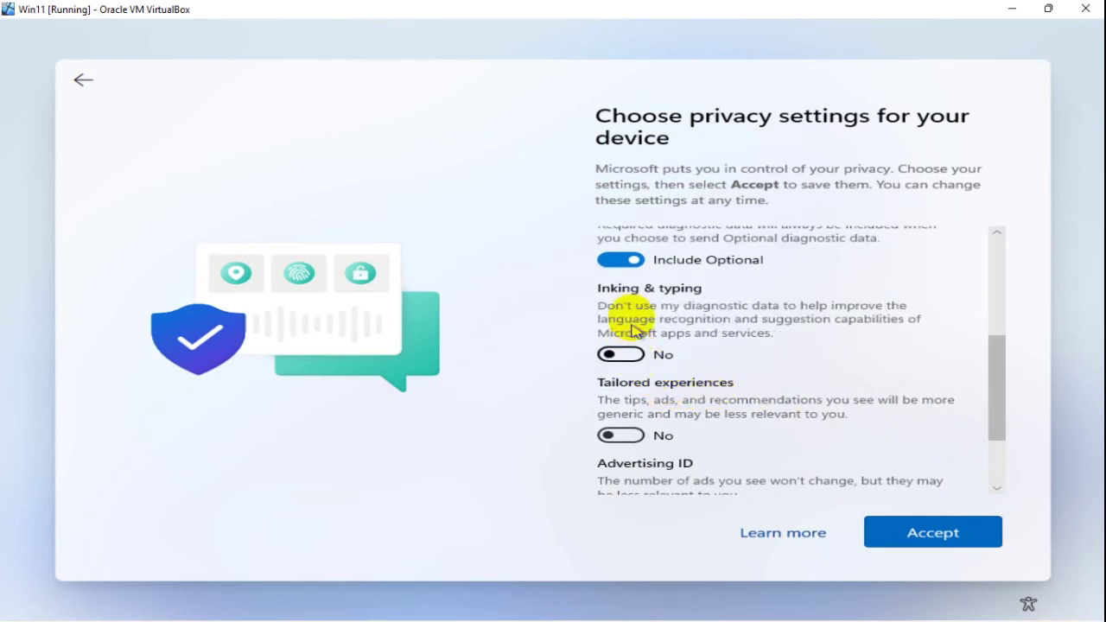
{"action": "left_click", "coordinate": [620, 259]}
{"action": "left_click_drag", "start_coordinate": [997, 375], "coordinate": [979, 481]}
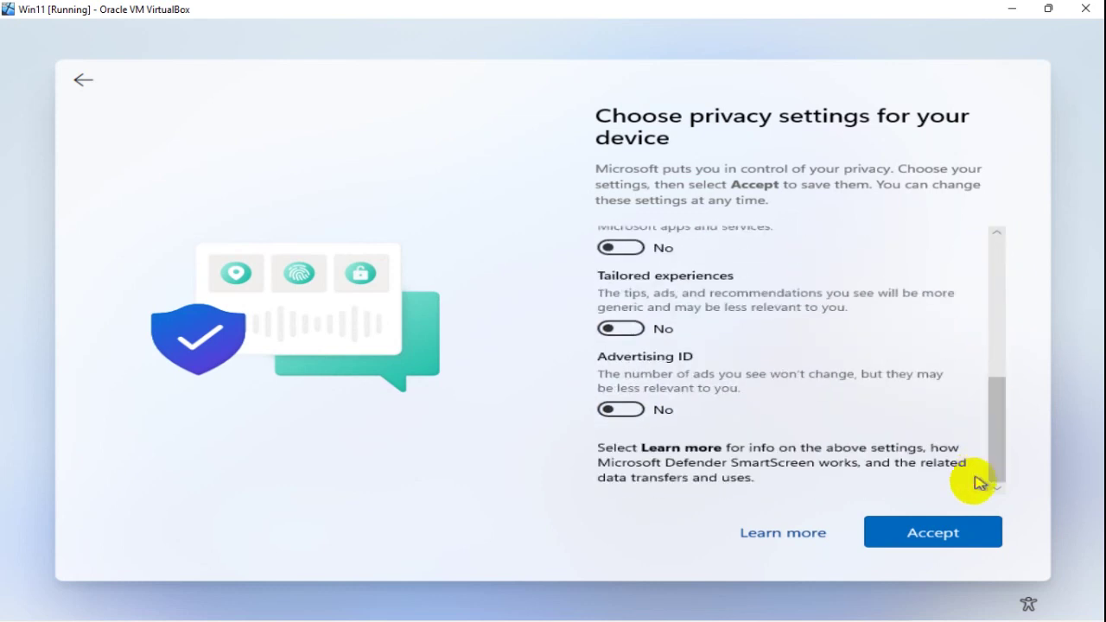
{"action": "left_click", "coordinate": [963, 533]}
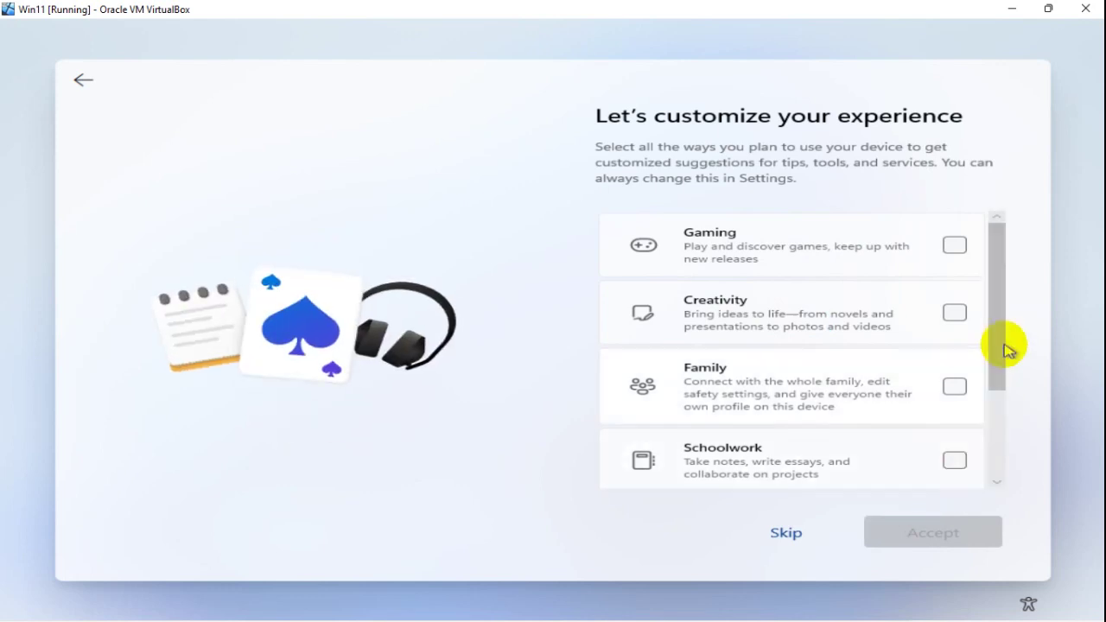
Step: Tick Business as the device's intended use on Let's customize your experience and accept
{"action": "left_click_drag", "start_coordinate": [999, 334], "coordinate": [993, 458]}
{"action": "left_click", "coordinate": [955, 453]}
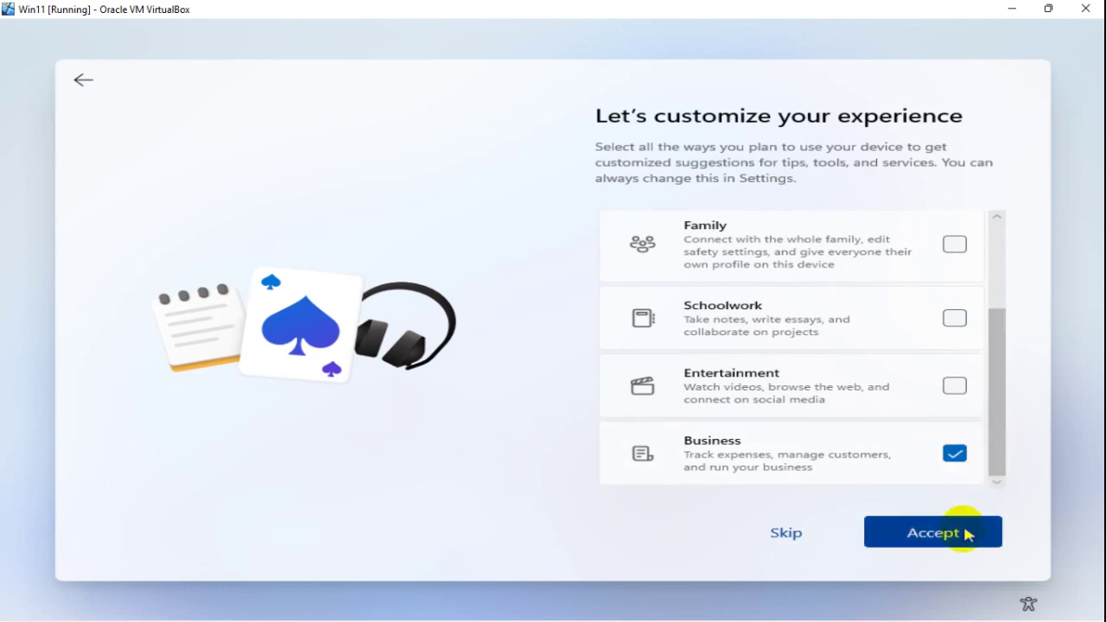
{"action": "left_click", "coordinate": [951, 535]}
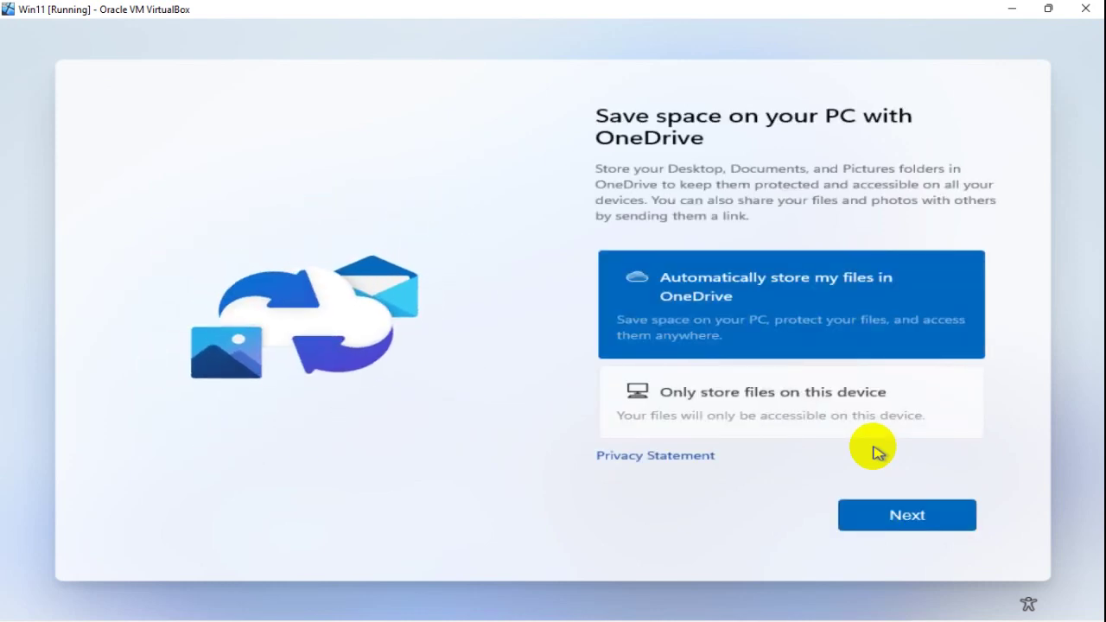
Step: Choose Only store files on this device, then decline the Microsoft 365 trial with No, thanks
{"action": "left_click", "coordinate": [770, 386]}
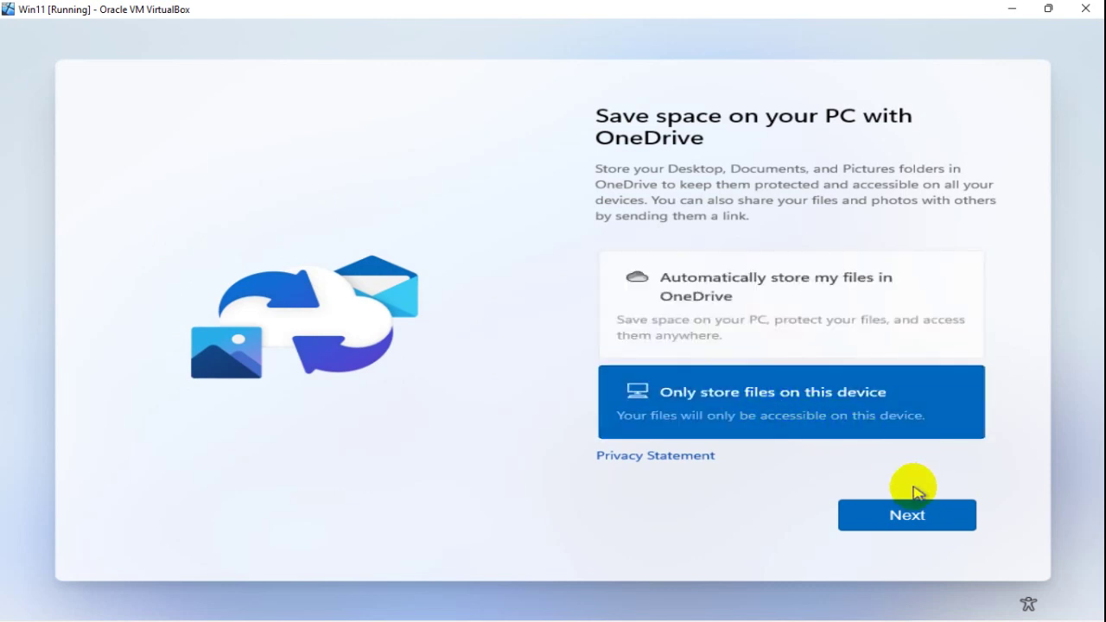
{"action": "left_click", "coordinate": [922, 514]}
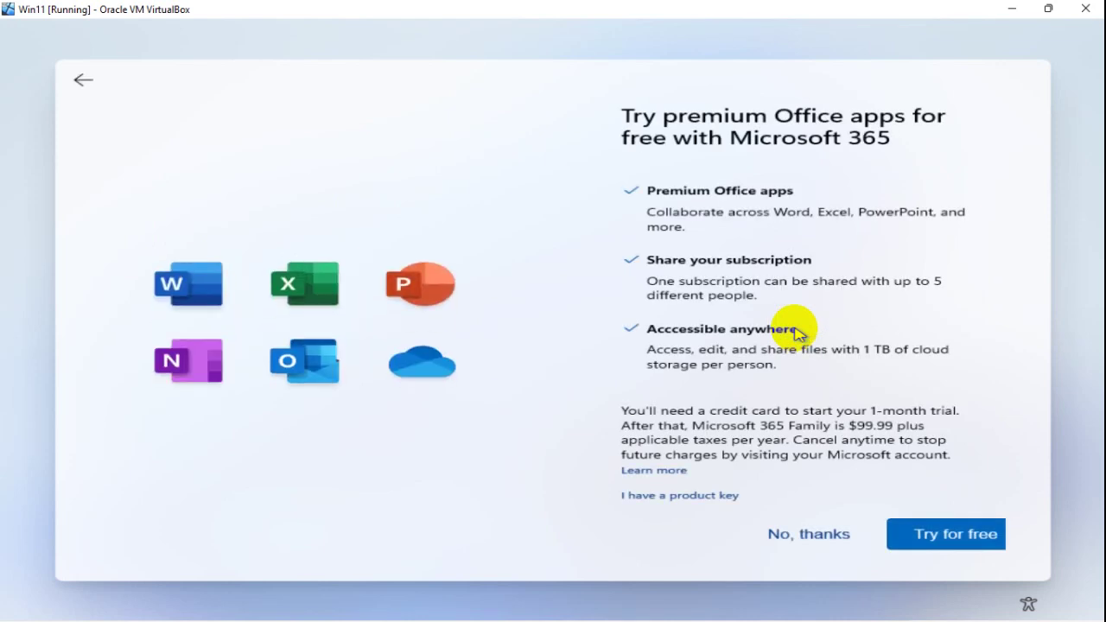
{"action": "scroll", "coordinate": [793, 398], "scroll_direction": "down", "scroll_amount": 1}
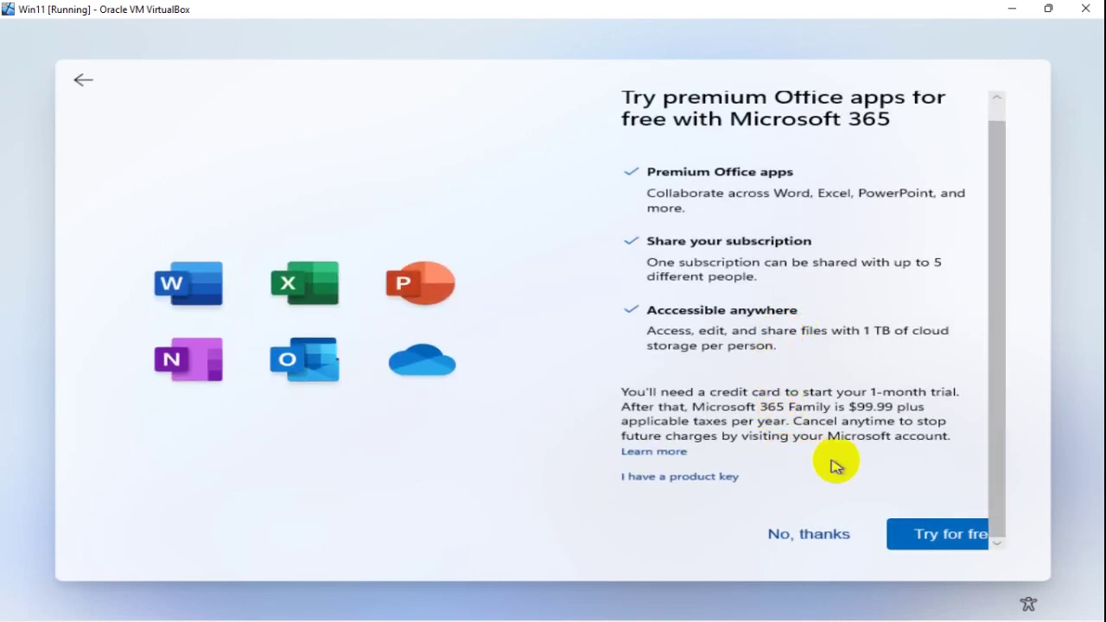
{"action": "left_click", "coordinate": [806, 537]}
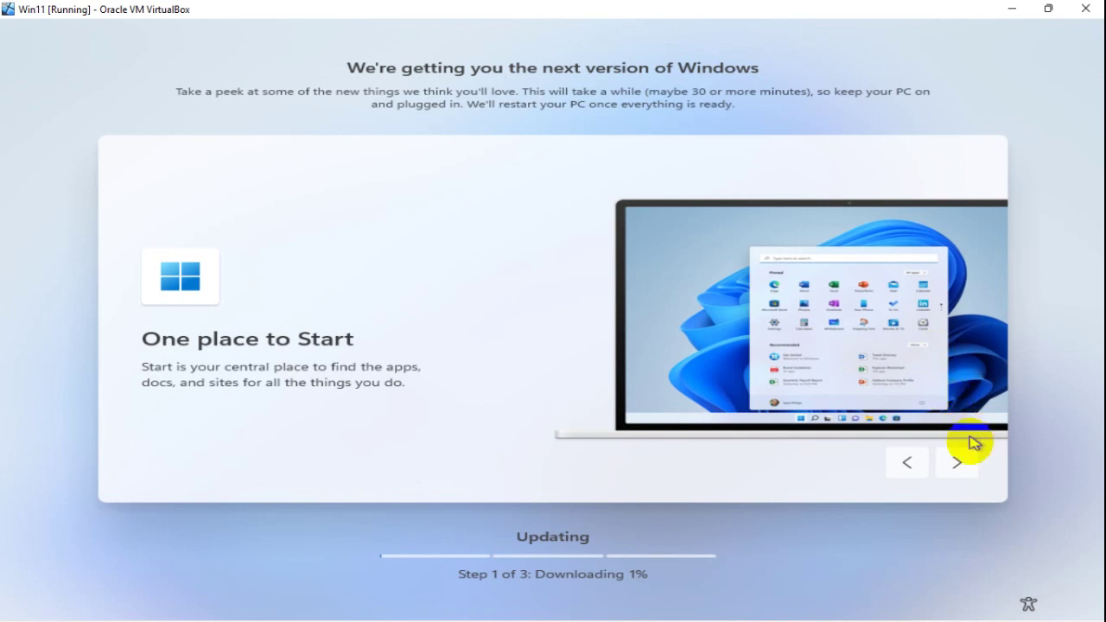
Step: Cycle forward and back through the Windows 11 feature tour slides while the update installs
{"action": "left_click", "coordinate": [971, 463]}
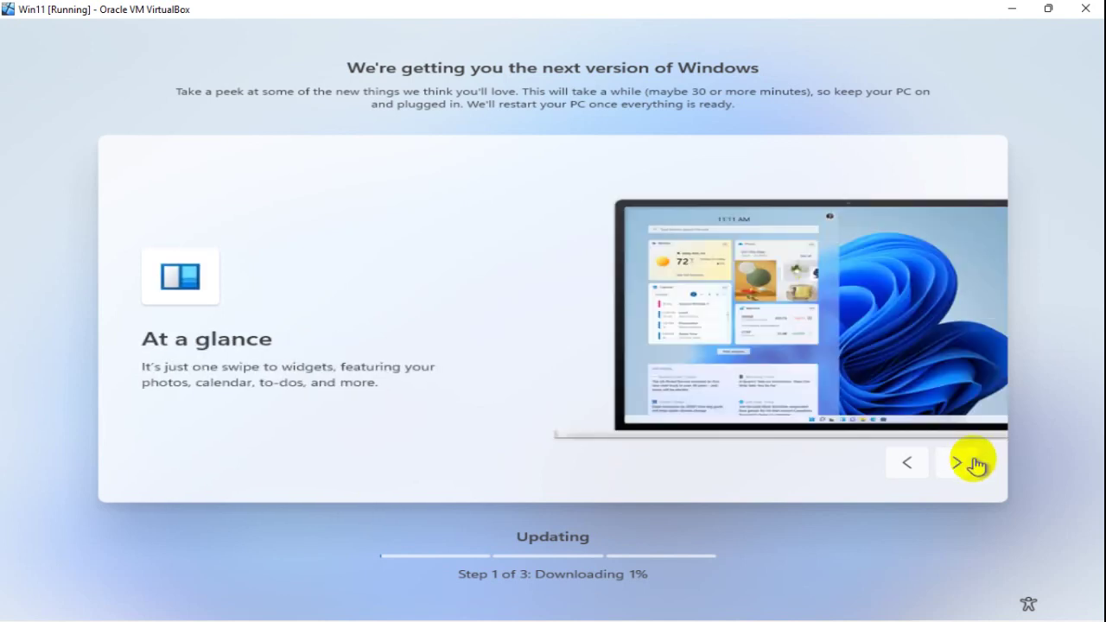
{"action": "left_click", "coordinate": [972, 463]}
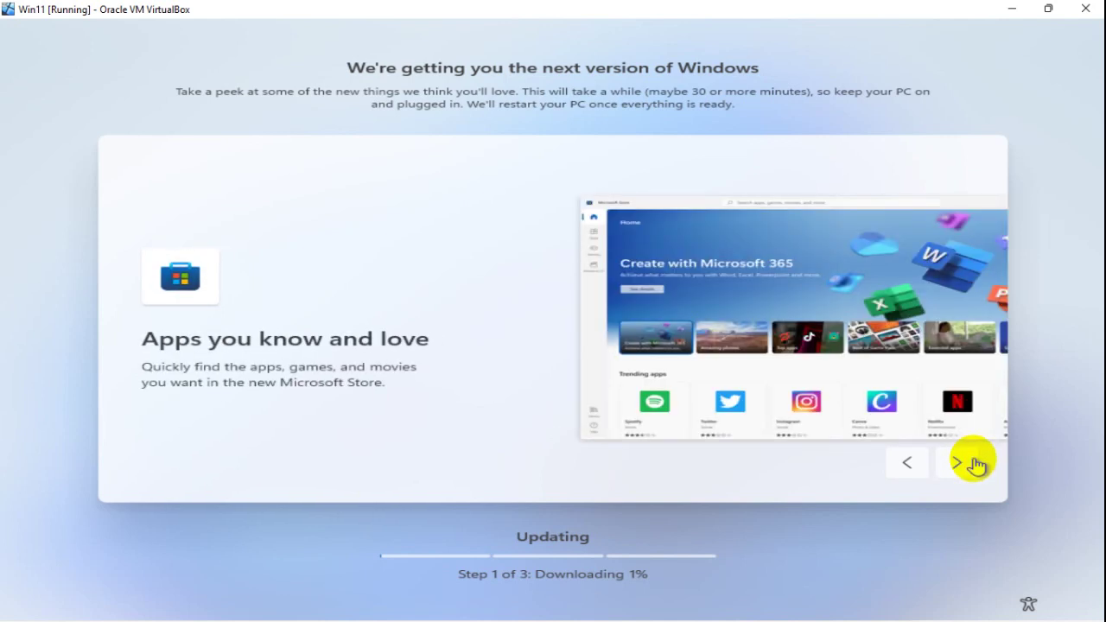
{"action": "left_click", "coordinate": [972, 463]}
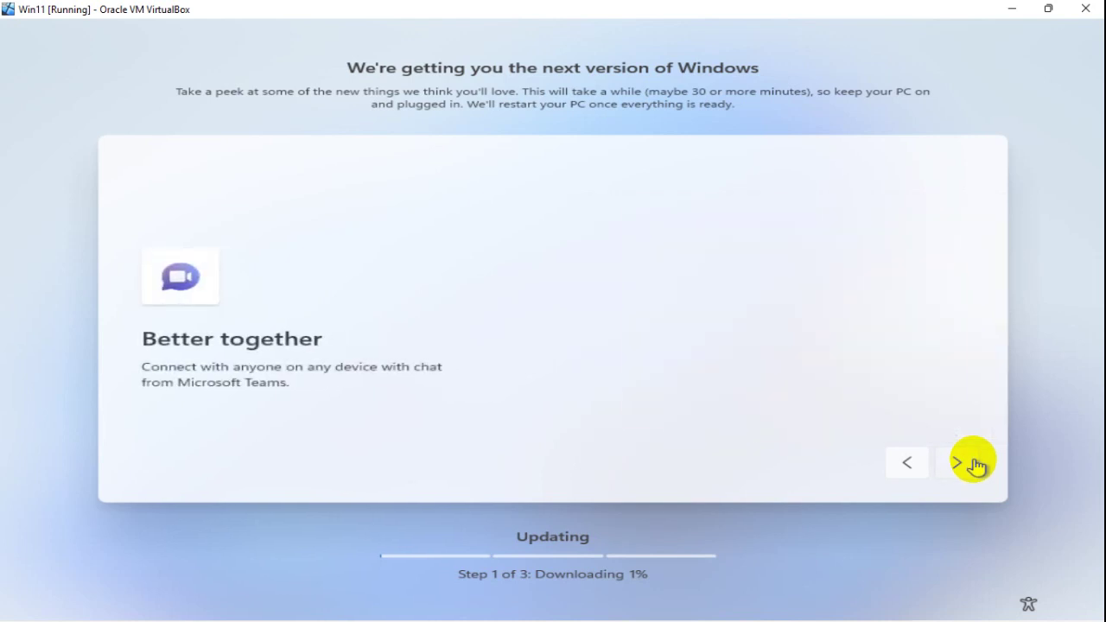
{"action": "left_click", "coordinate": [973, 464]}
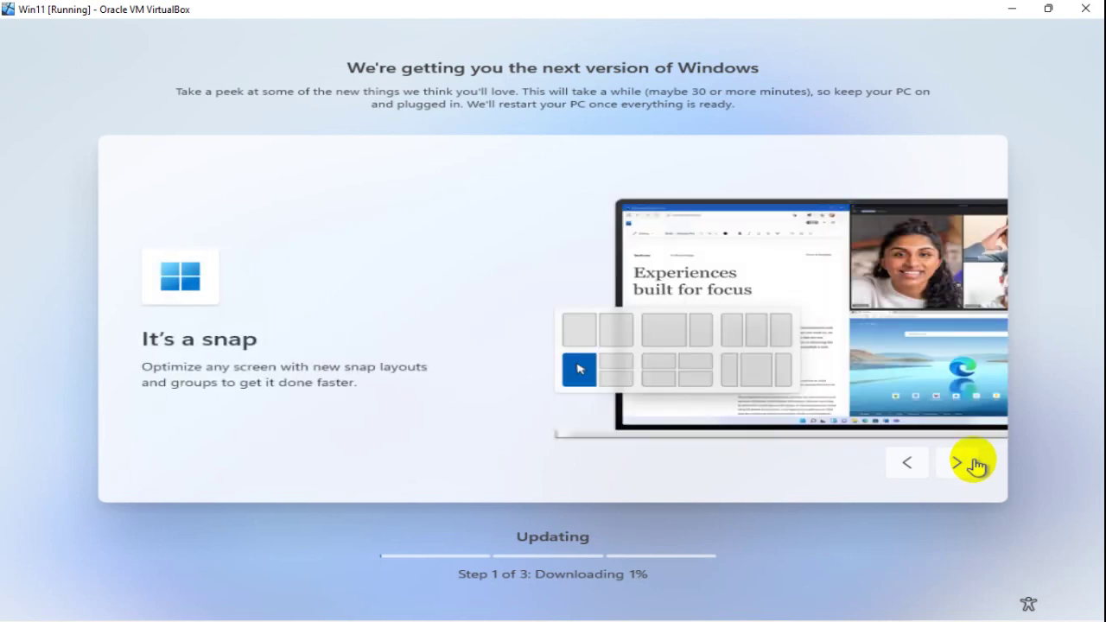
{"action": "left_click", "coordinate": [973, 464]}
{"action": "left_click", "coordinate": [972, 464]}
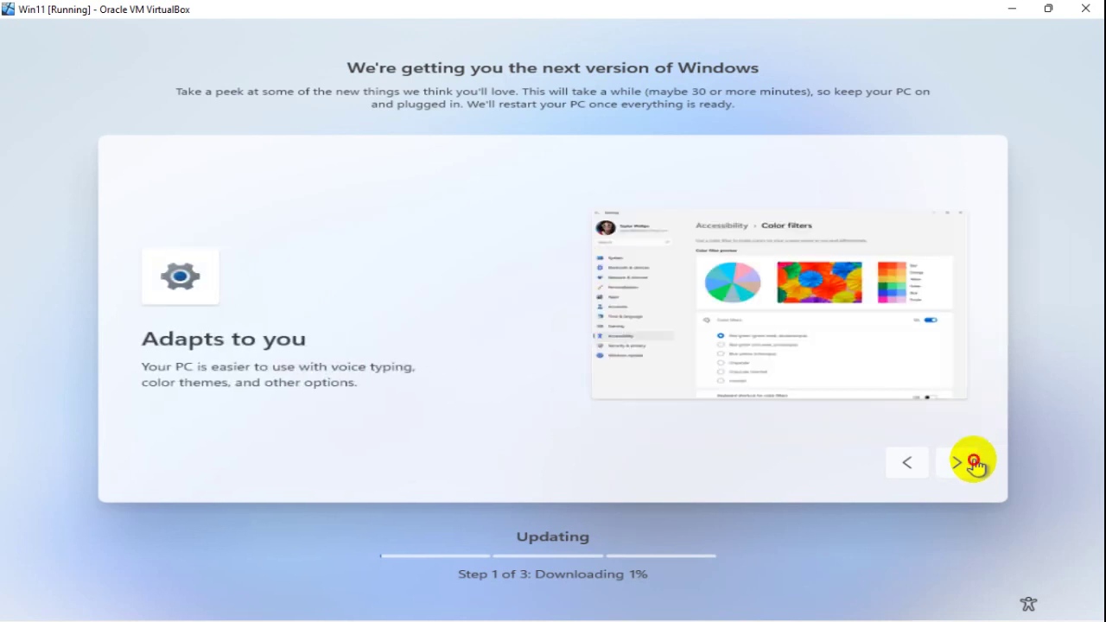
{"action": "left_click", "coordinate": [973, 464]}
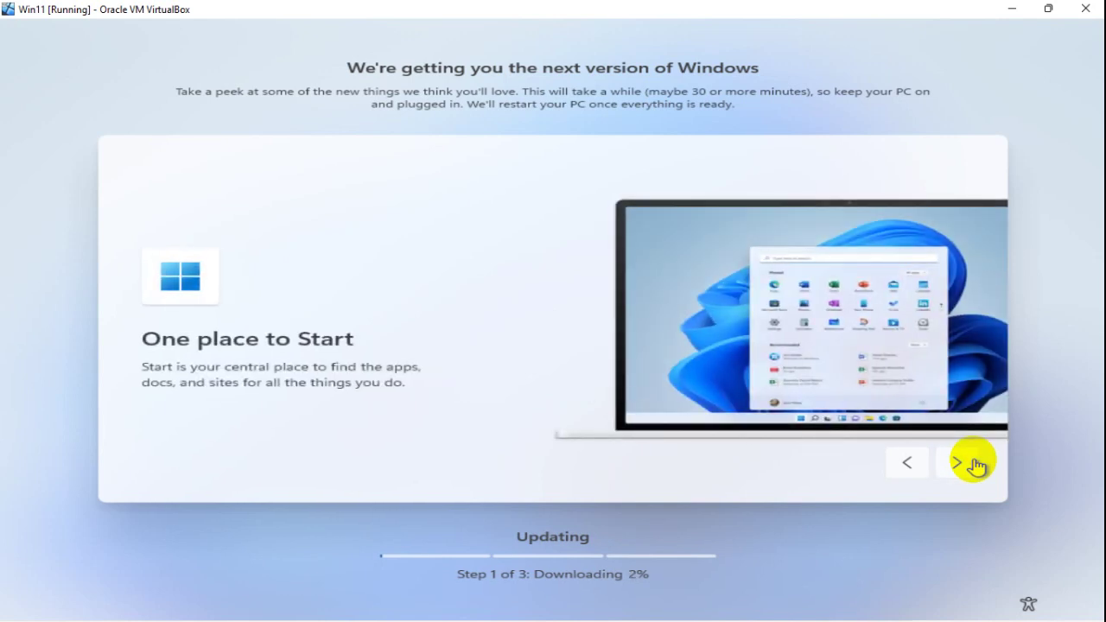
{"action": "left_click", "coordinate": [973, 464]}
{"action": "left_click", "coordinate": [972, 463]}
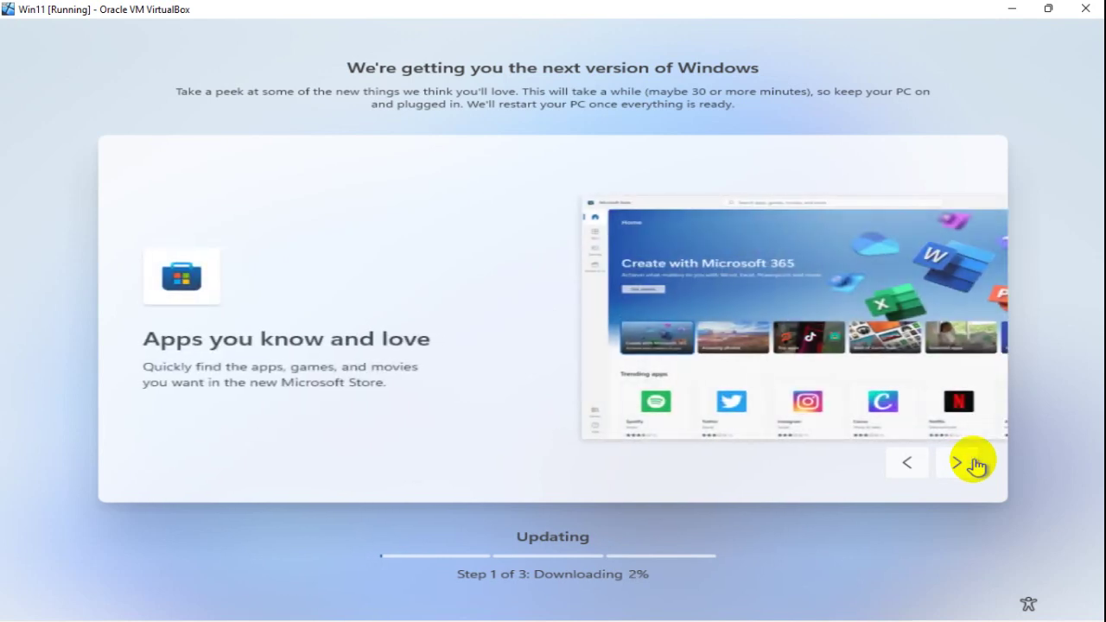
{"action": "left_click", "coordinate": [973, 464]}
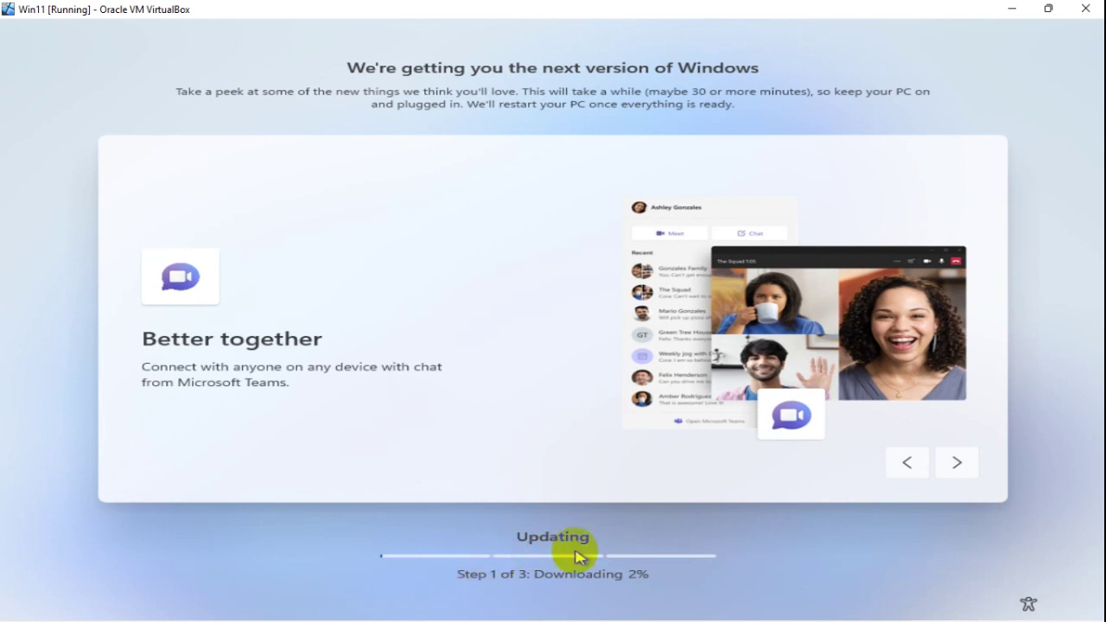
{"action": "left_click", "coordinate": [950, 470]}
{"action": "left_click", "coordinate": [950, 471]}
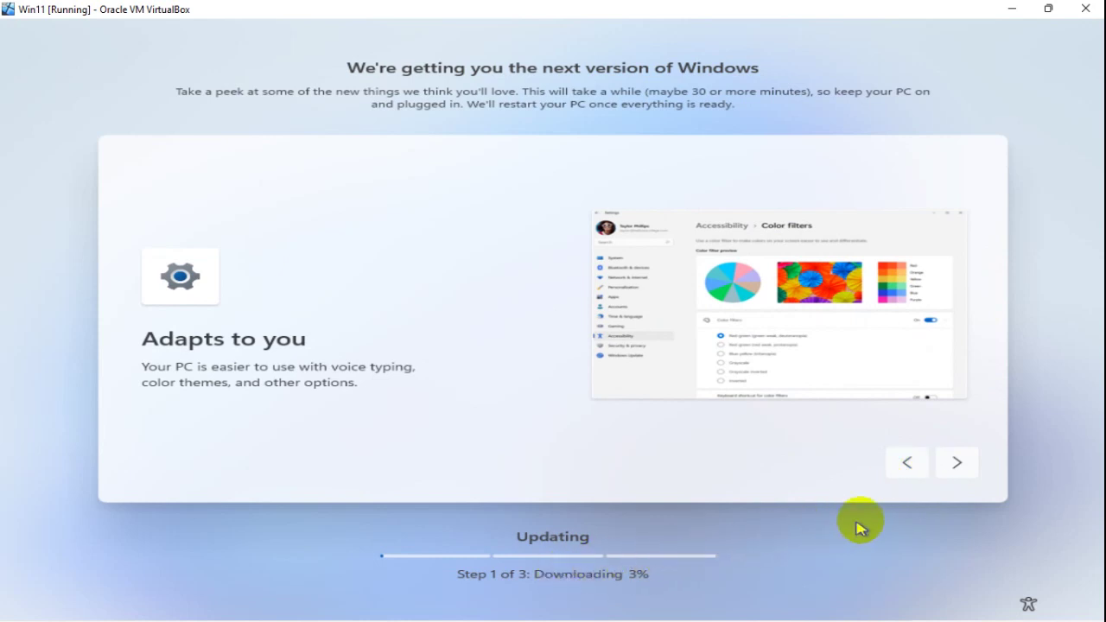
{"action": "left_click", "coordinate": [955, 472]}
{"action": "left_click", "coordinate": [957, 471]}
{"action": "left_click", "coordinate": [957, 471]}
{"action": "left_click", "coordinate": [957, 471]}
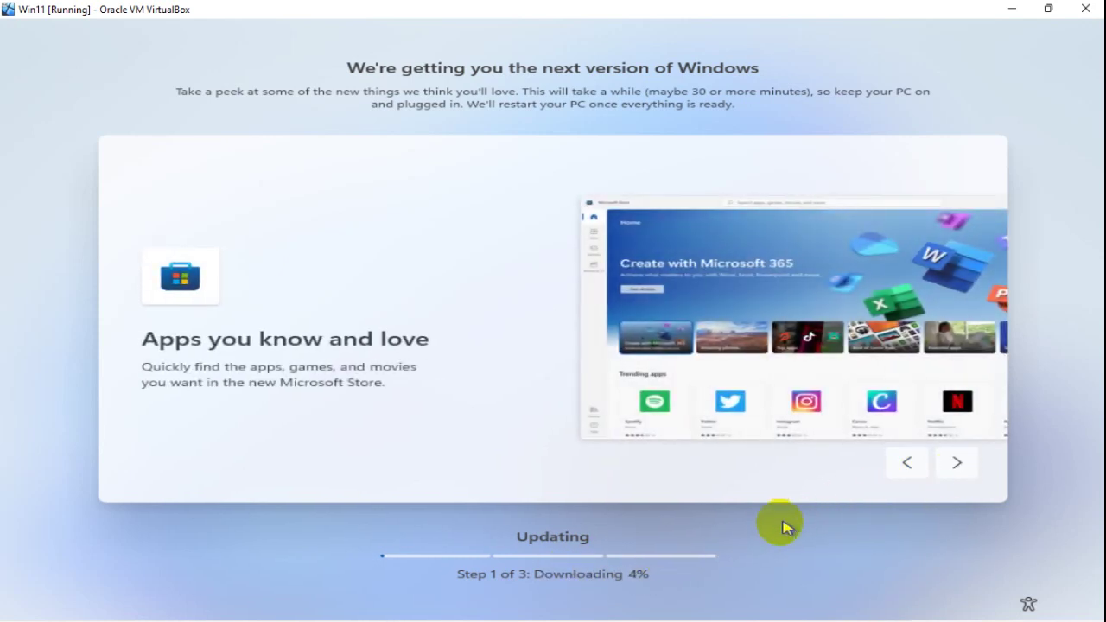
{"action": "left_click", "coordinate": [958, 472]}
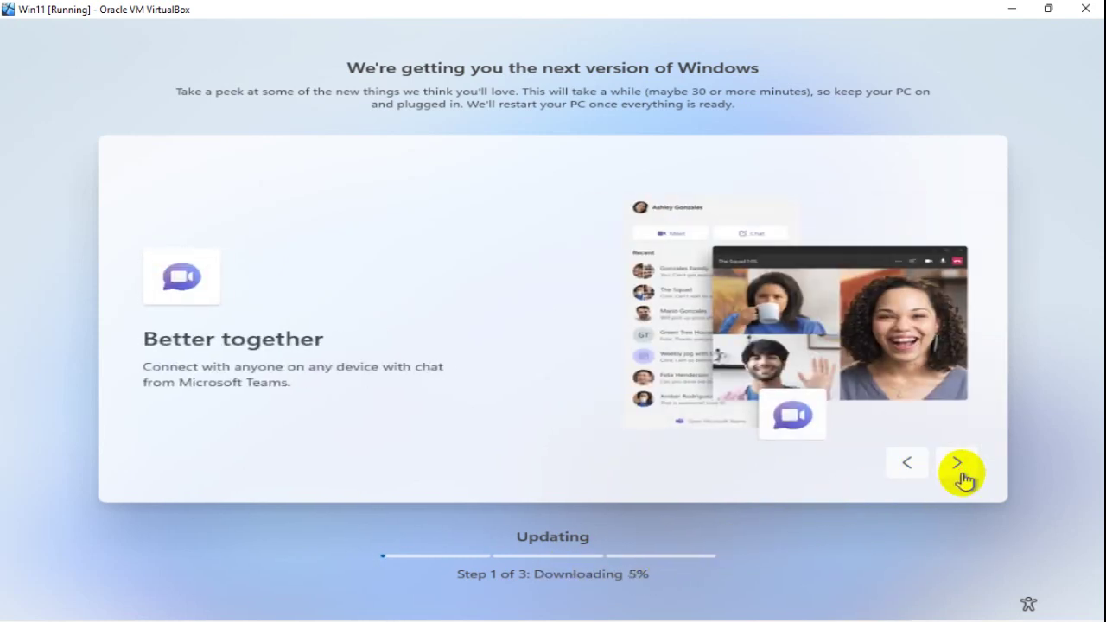
{"action": "left_click", "coordinate": [959, 471]}
{"action": "left_click", "coordinate": [958, 471]}
{"action": "left_click", "coordinate": [959, 471]}
{"action": "left_click", "coordinate": [959, 472]}
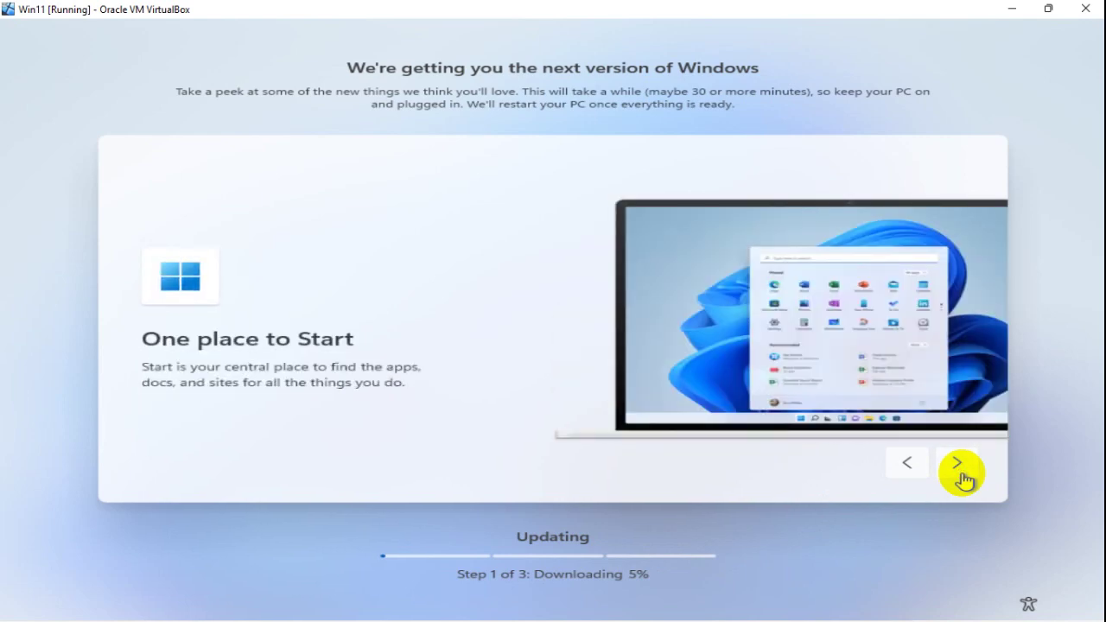
{"action": "left_click", "coordinate": [958, 471]}
{"action": "left_click", "coordinate": [959, 472]}
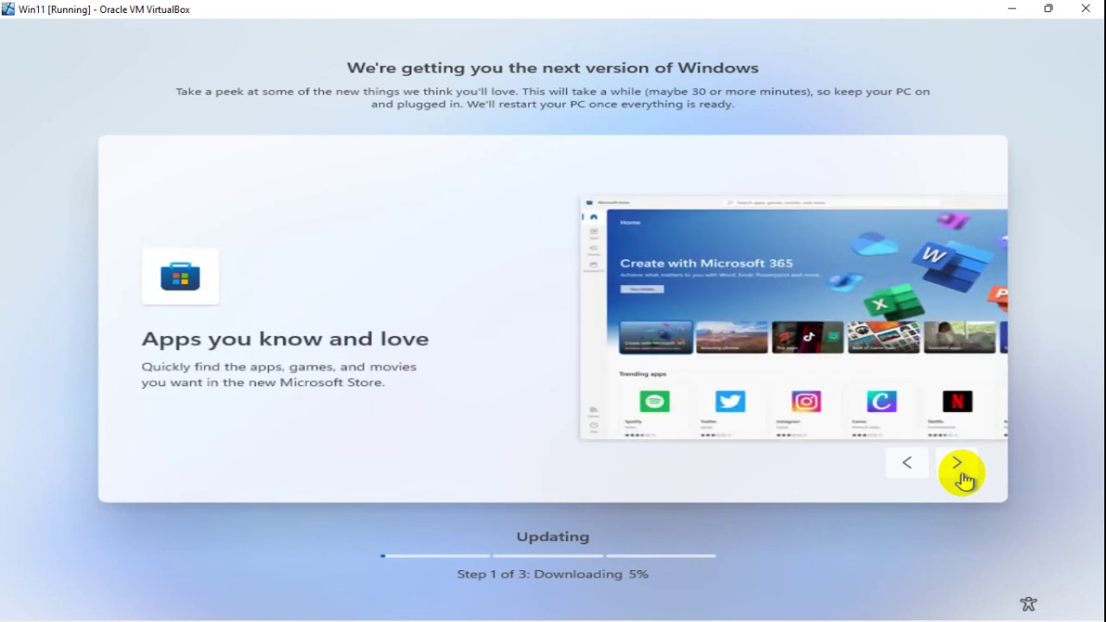
{"action": "left_click", "coordinate": [959, 471]}
{"action": "left_click", "coordinate": [958, 472]}
{"action": "left_click", "coordinate": [959, 472]}
{"action": "left_click", "coordinate": [959, 472]}
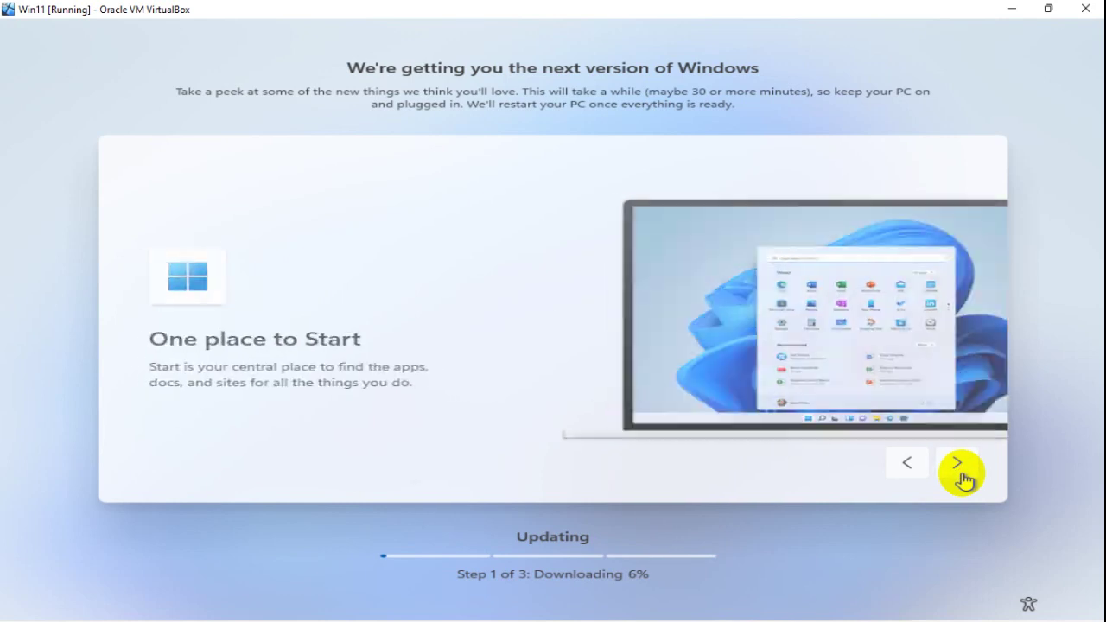
{"action": "left_click", "coordinate": [900, 473]}
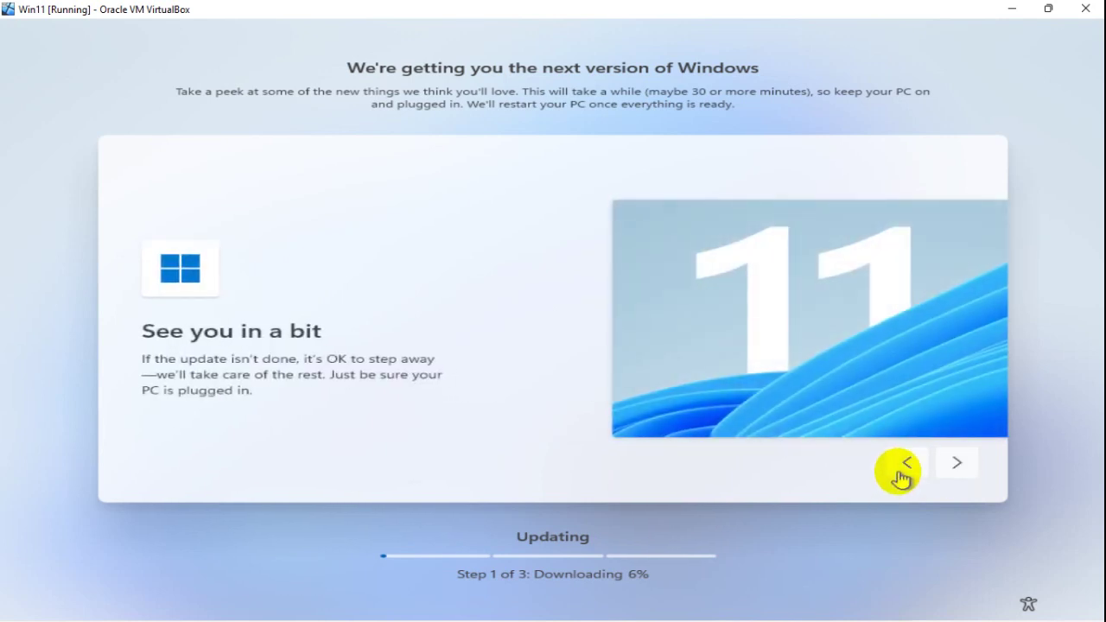
{"action": "left_click", "coordinate": [900, 474]}
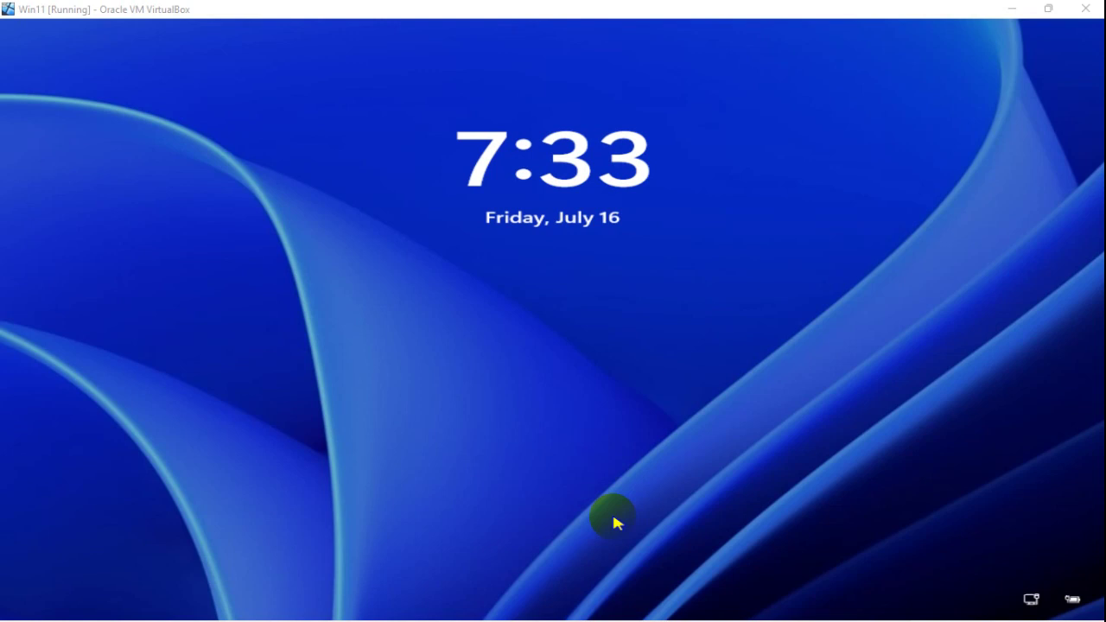
Step: Dismiss the lock screen and enter the account PIN to sign in to the Windows 11 desktop
{"action": "left_click", "coordinate": [631, 345]}
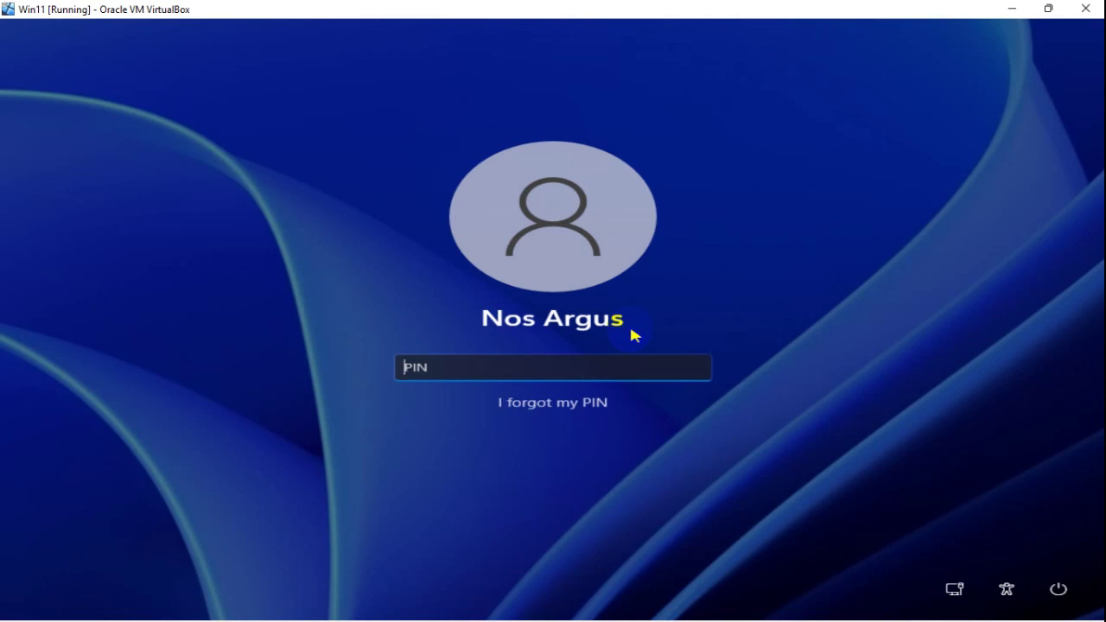
{"action": "type", "text": "1234"}
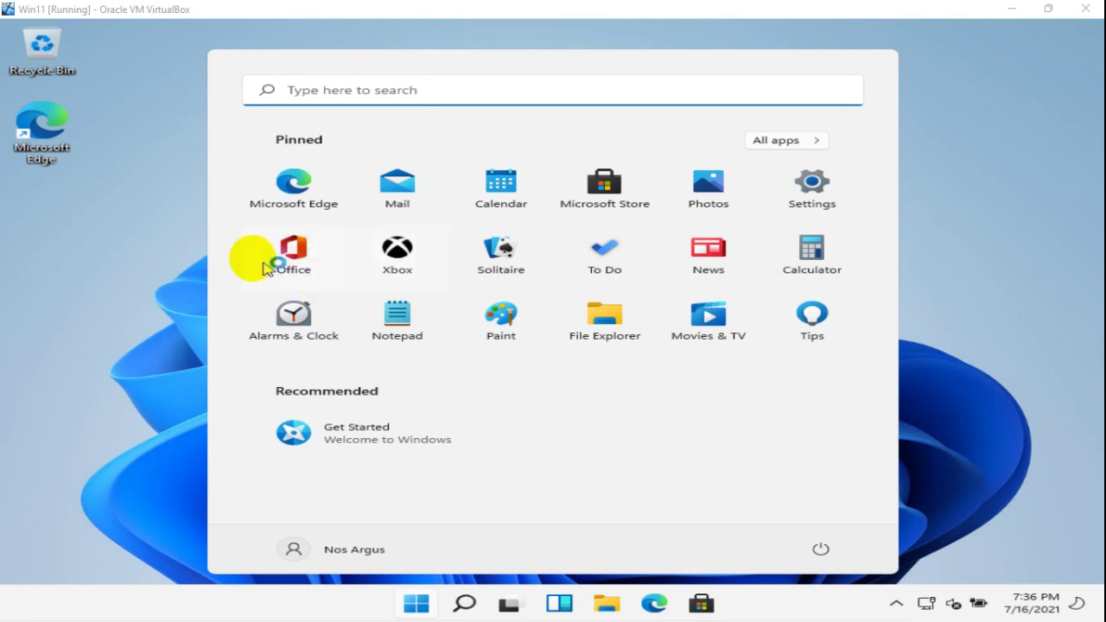
Step: Close the Start menu, then bring up the empty desktop's context menu, dismissing and reopening it once
{"action": "left_click", "coordinate": [164, 218]}
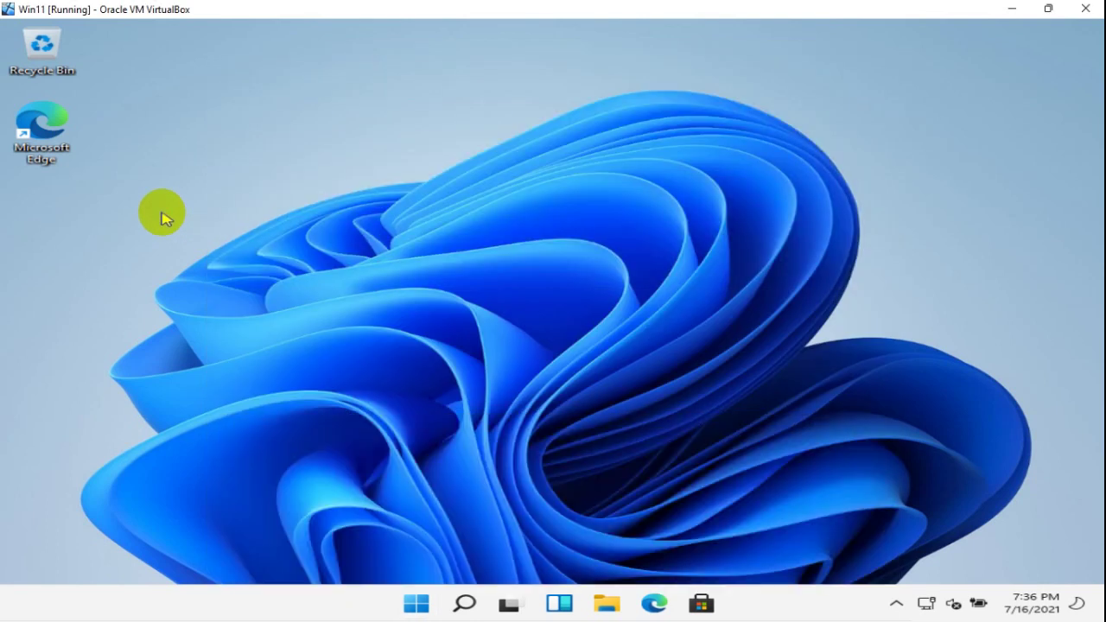
{"action": "right_click", "coordinate": [486, 156]}
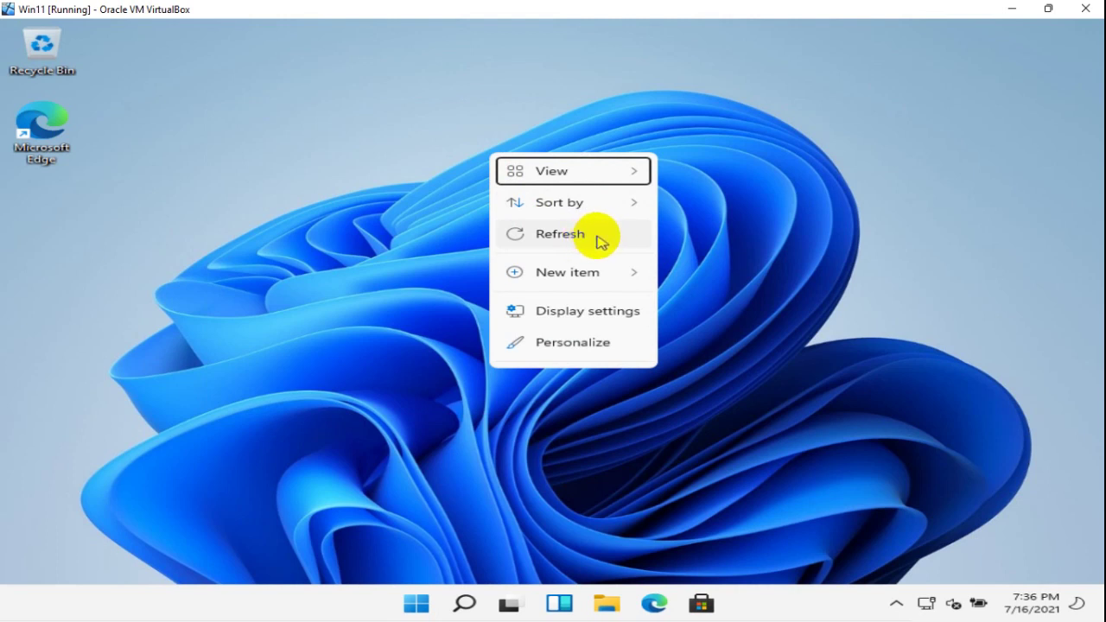
{"action": "left_click", "coordinate": [380, 184]}
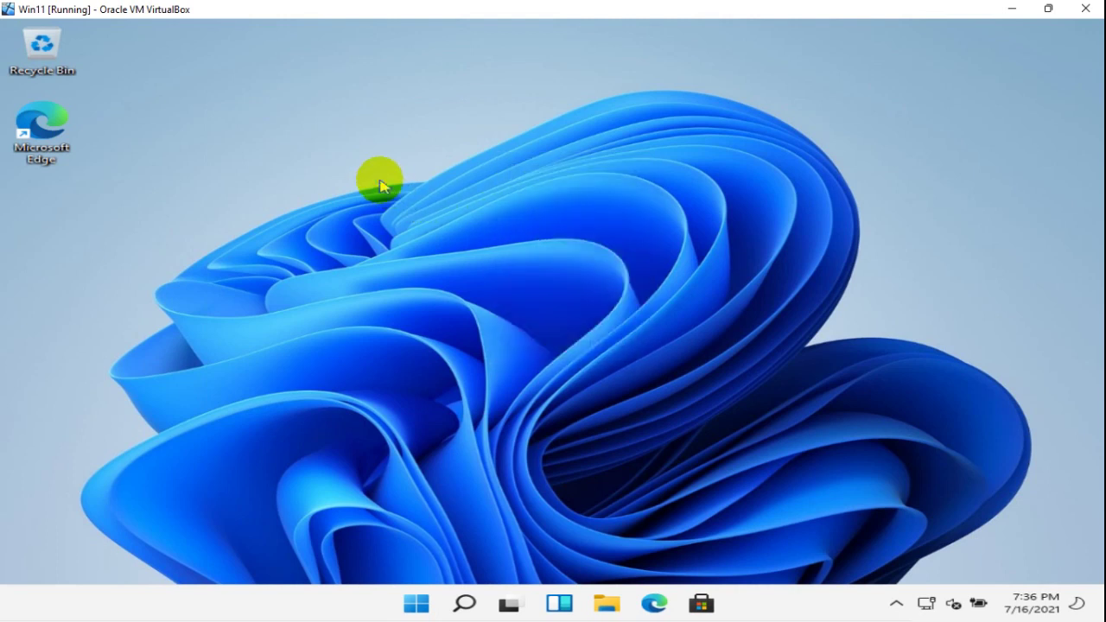
{"action": "right_click", "coordinate": [525, 177]}
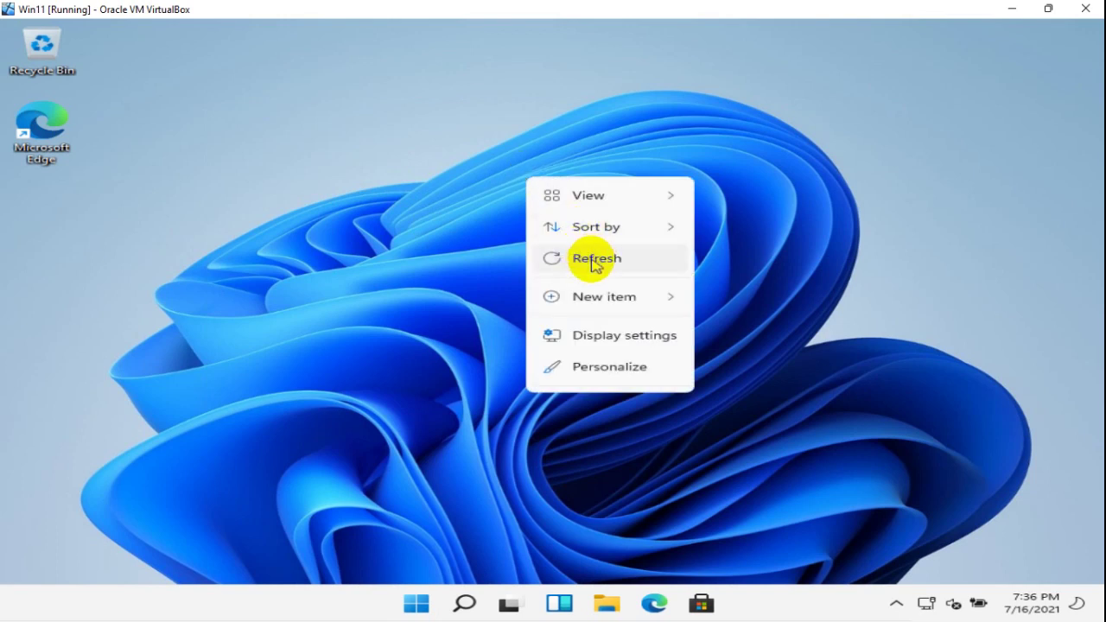